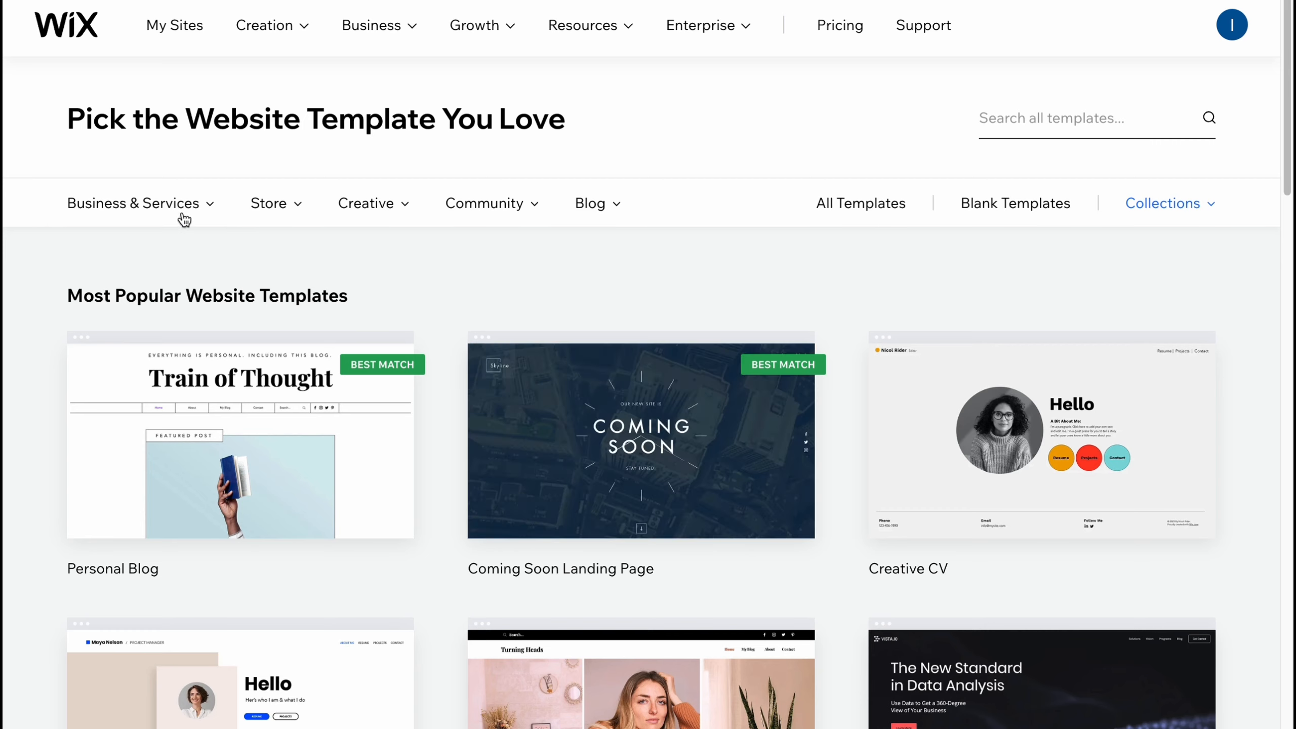
Browse the template categories and the most popular templates, and open the Personal Blog category.
{"action": "mouse_move", "coordinate": [191, 211]}
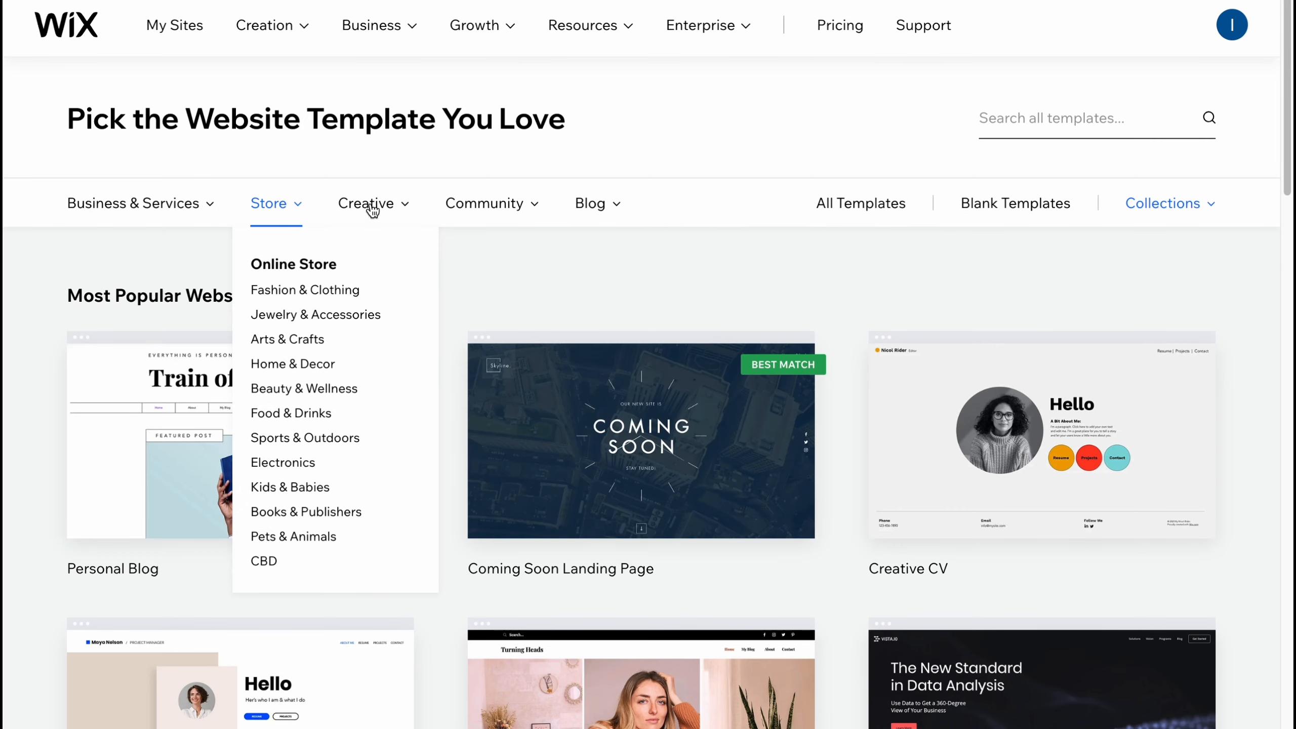
{"action": "mouse_move", "coordinate": [519, 209]}
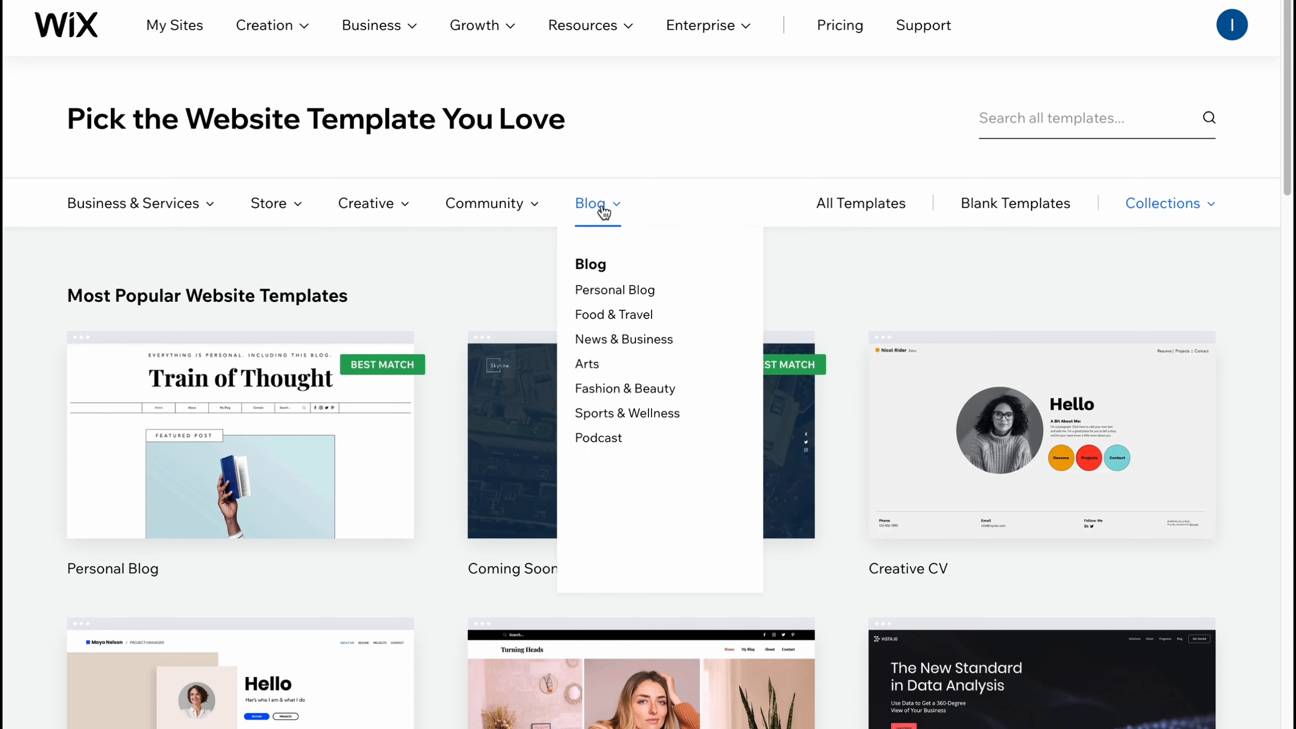
{"action": "mouse_move", "coordinate": [141, 208]}
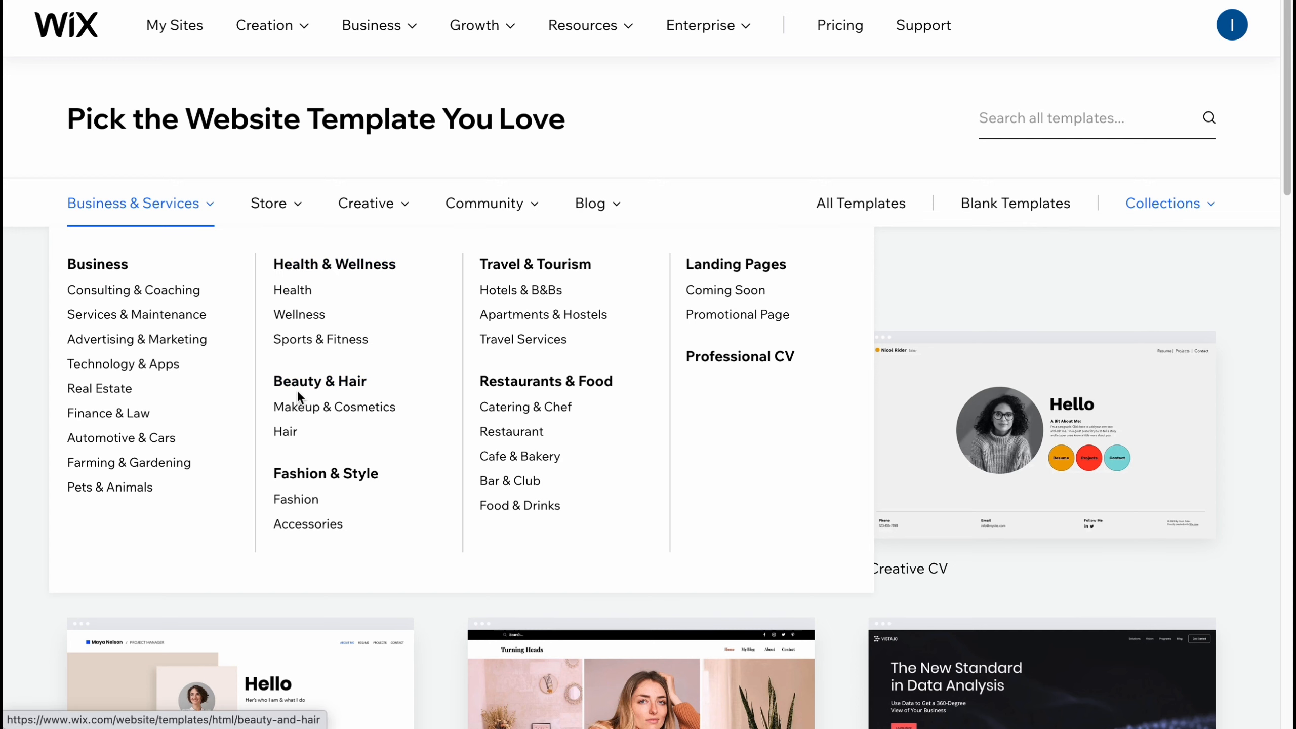
{"action": "mouse_move", "coordinate": [288, 211]}
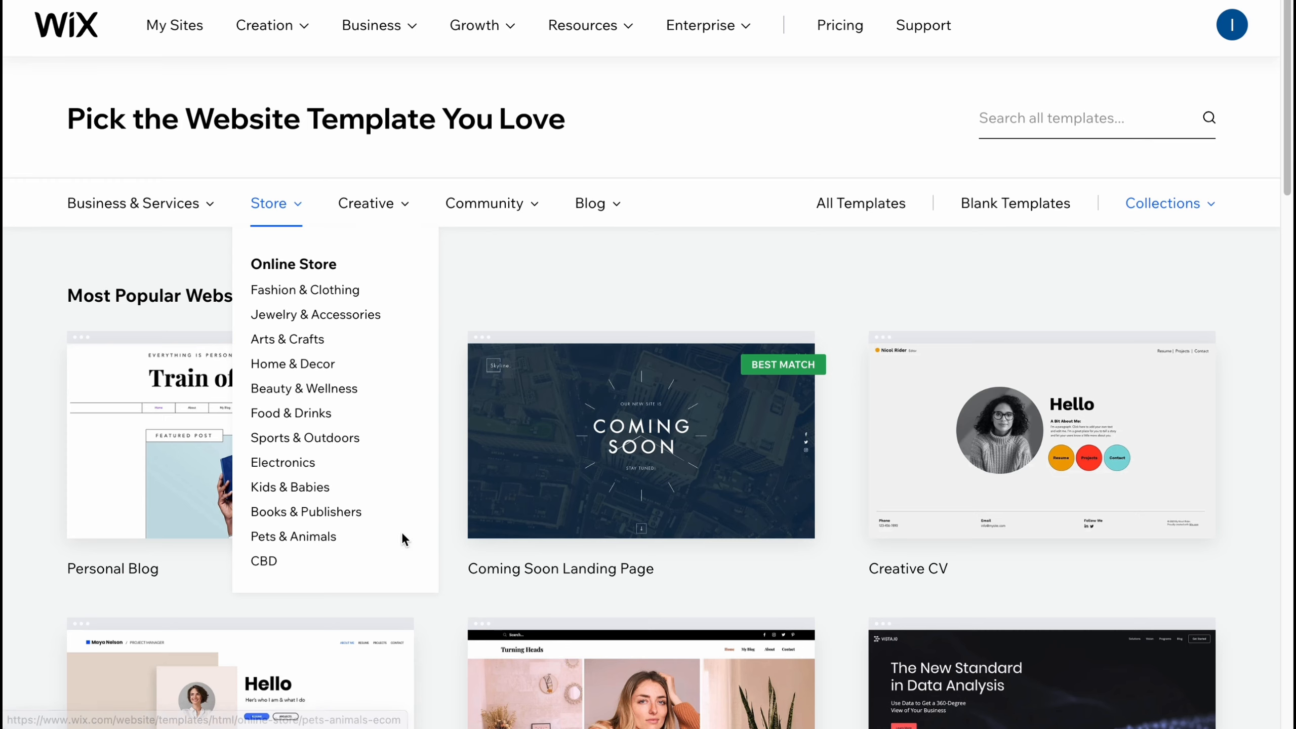
{"action": "scroll", "coordinate": [510, 284], "scroll_direction": "down", "scroll_amount": 20}
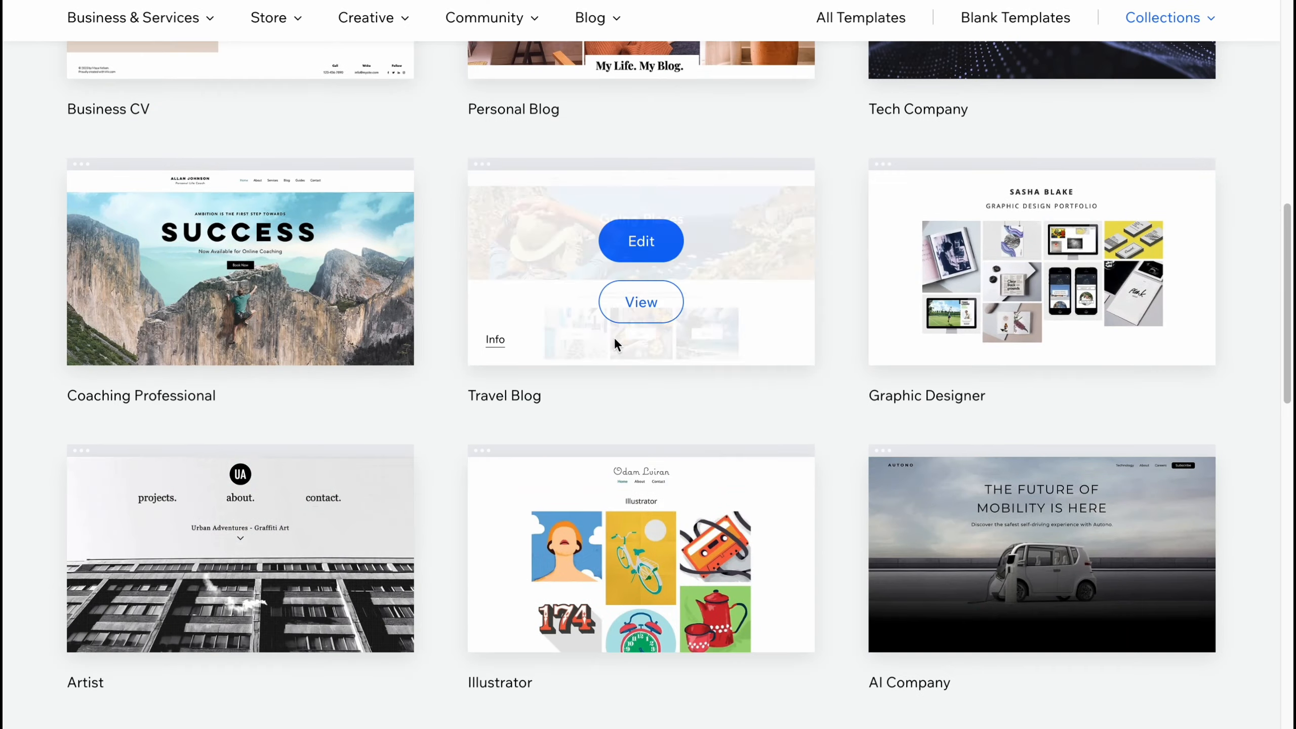
{"action": "scroll", "coordinate": [610, 329], "scroll_direction": "up", "scroll_amount": 8}
{"action": "scroll", "coordinate": [610, 329], "scroll_direction": "up", "scroll_amount": 15}
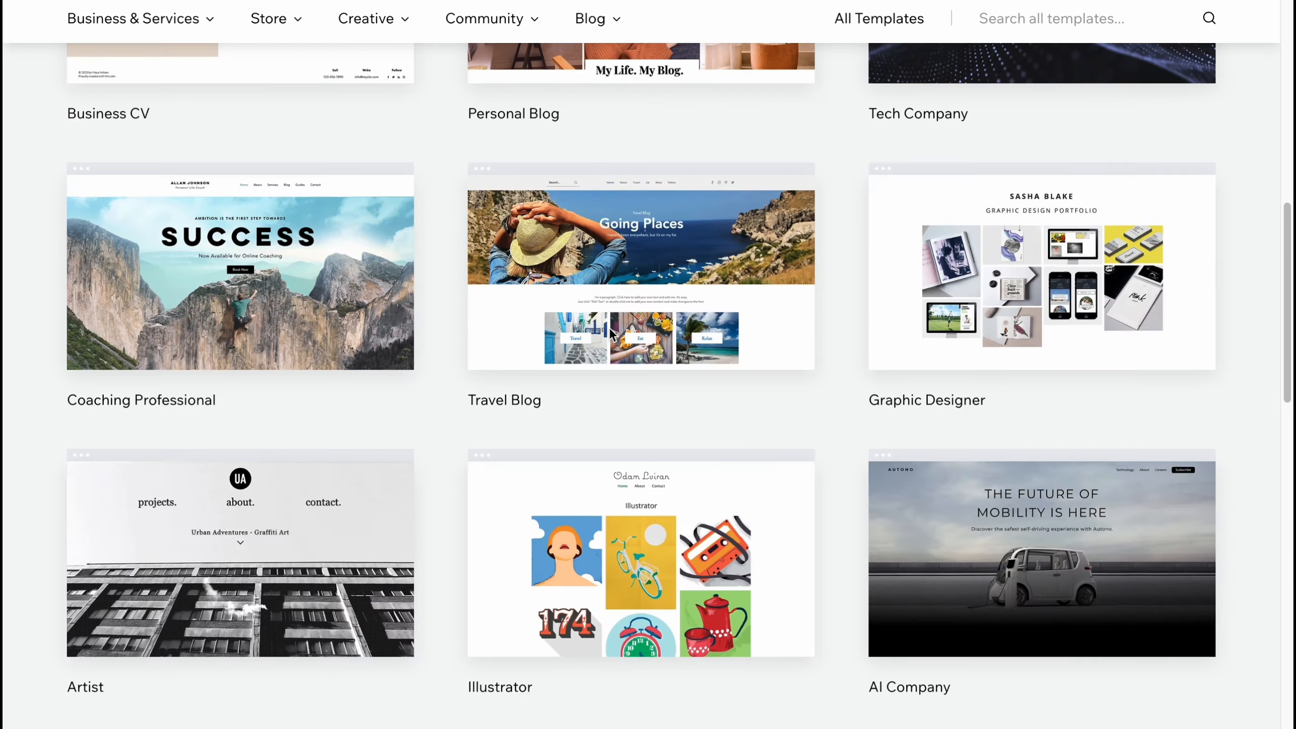
{"action": "scroll", "coordinate": [610, 334], "scroll_direction": "up", "scroll_amount": 7}
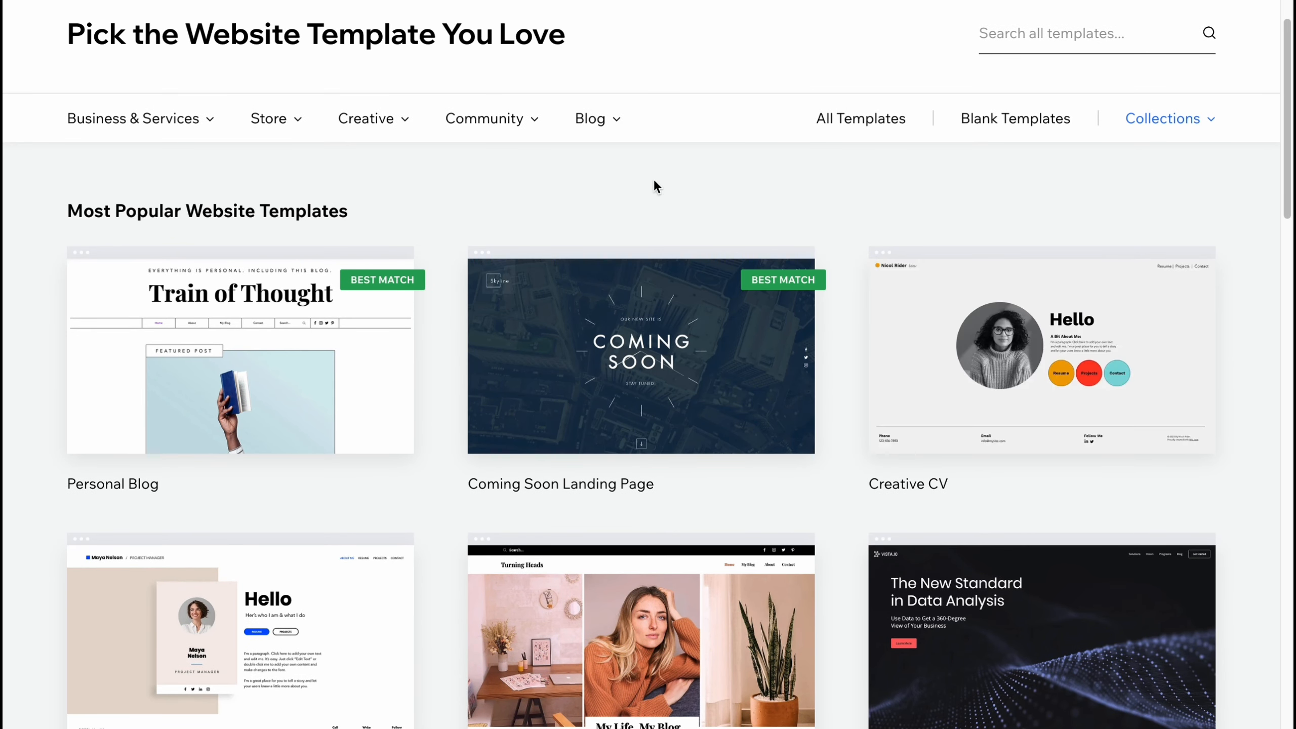
{"action": "mouse_move", "coordinate": [531, 120]}
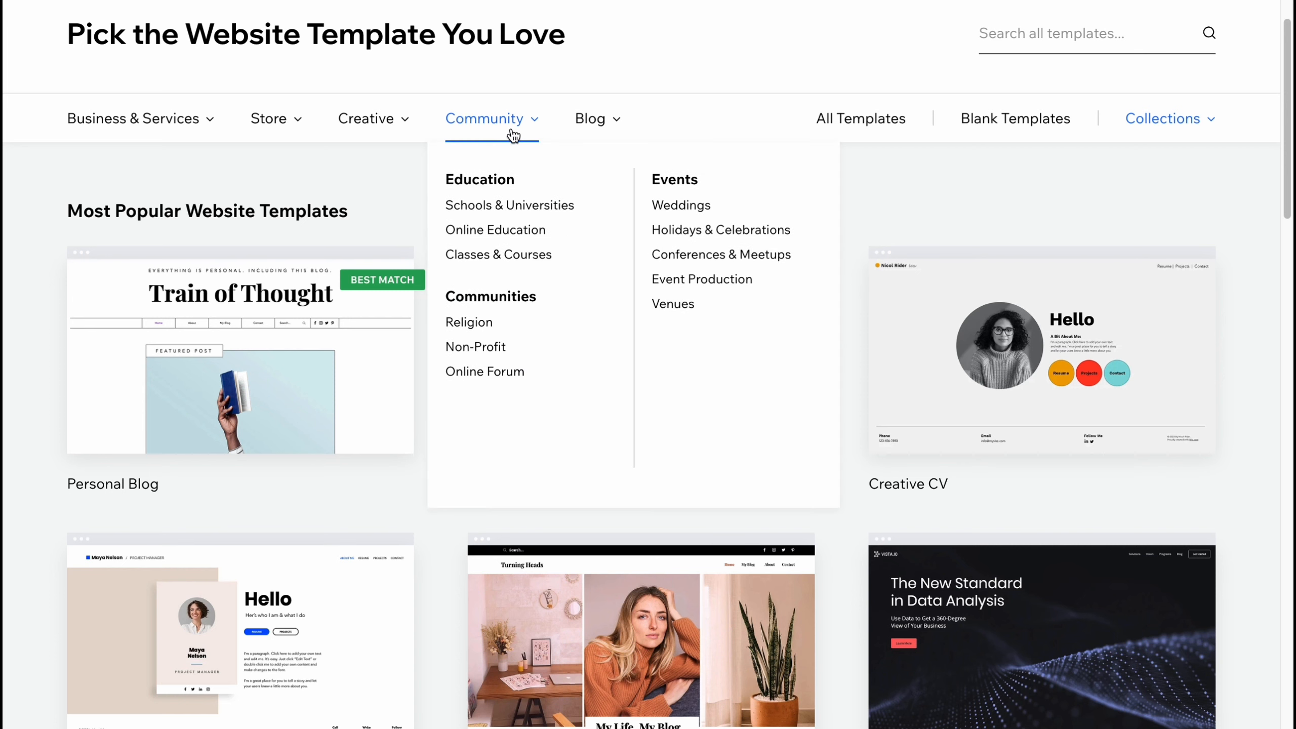
{"action": "mouse_move", "coordinate": [598, 125]}
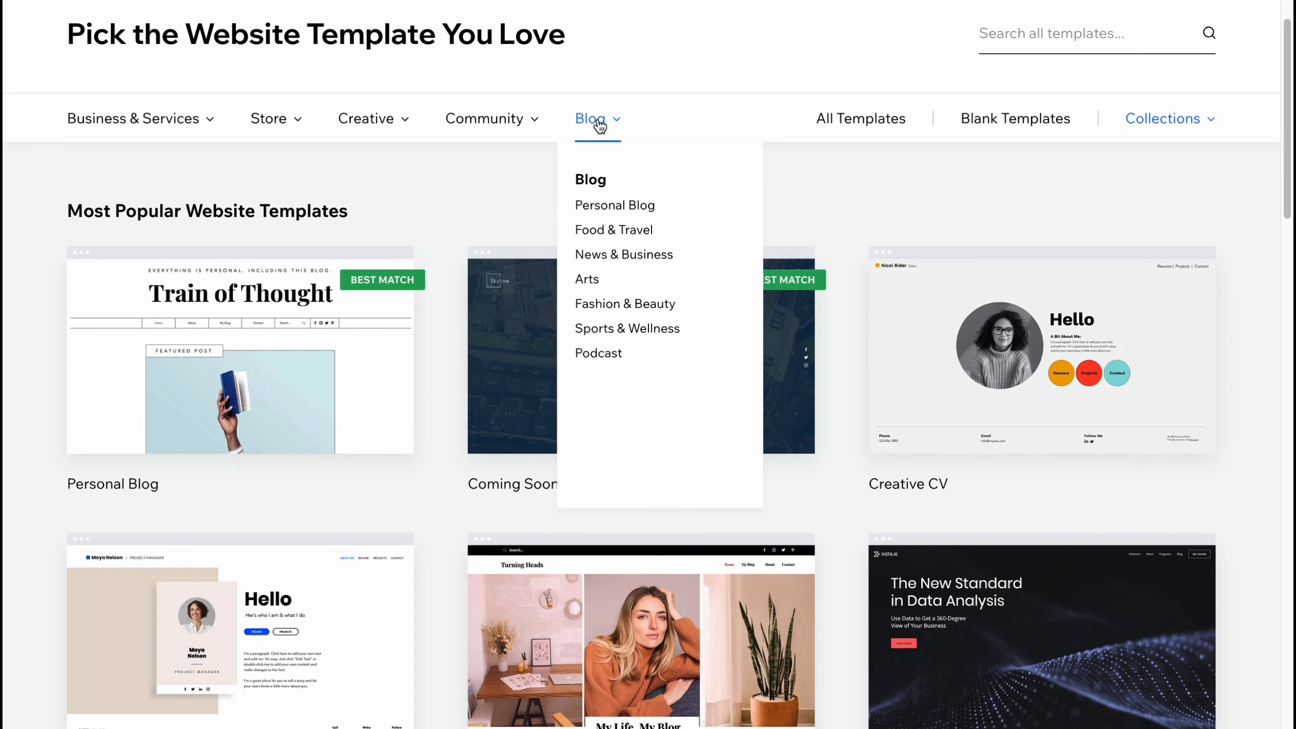
{"action": "left_click", "coordinate": [599, 206]}
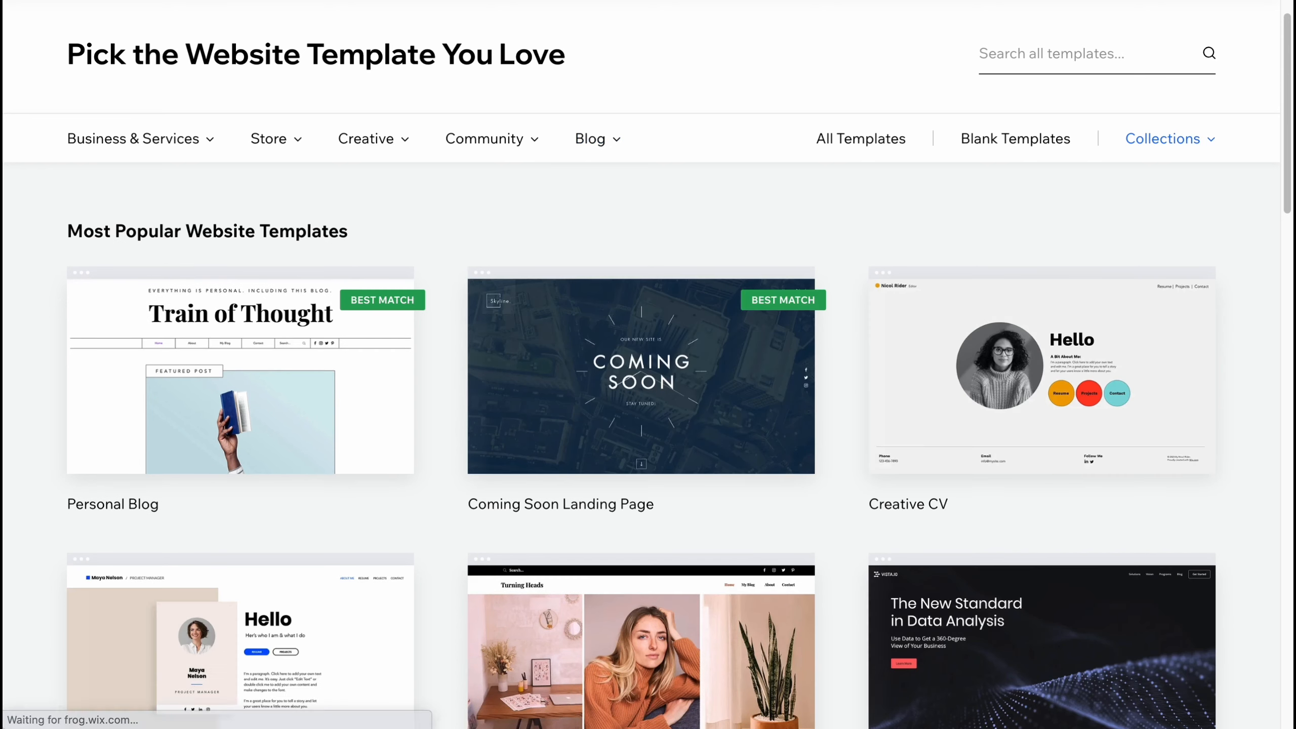
Preview the Creative CV template, including its Resume page and mobile version, and open the template for editing.
{"action": "mouse_move", "coordinate": [1130, 466]}
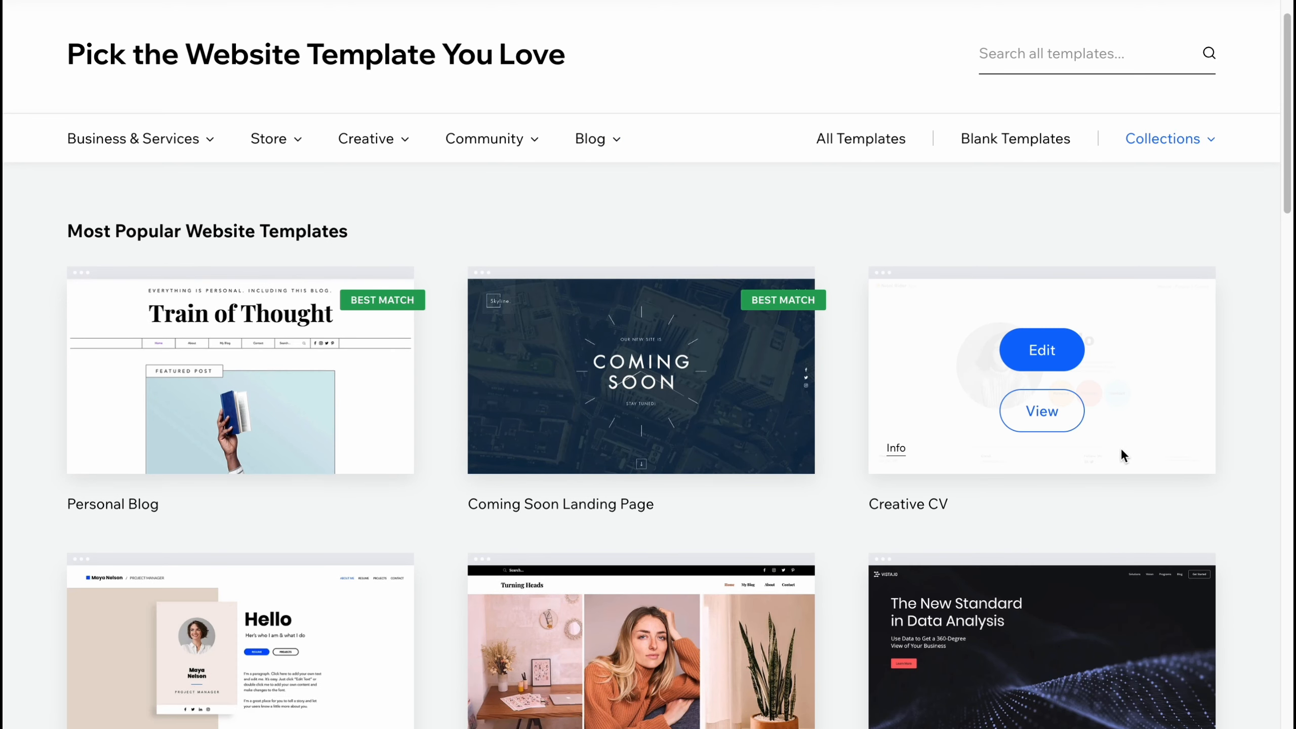
{"action": "left_click", "coordinate": [1053, 411]}
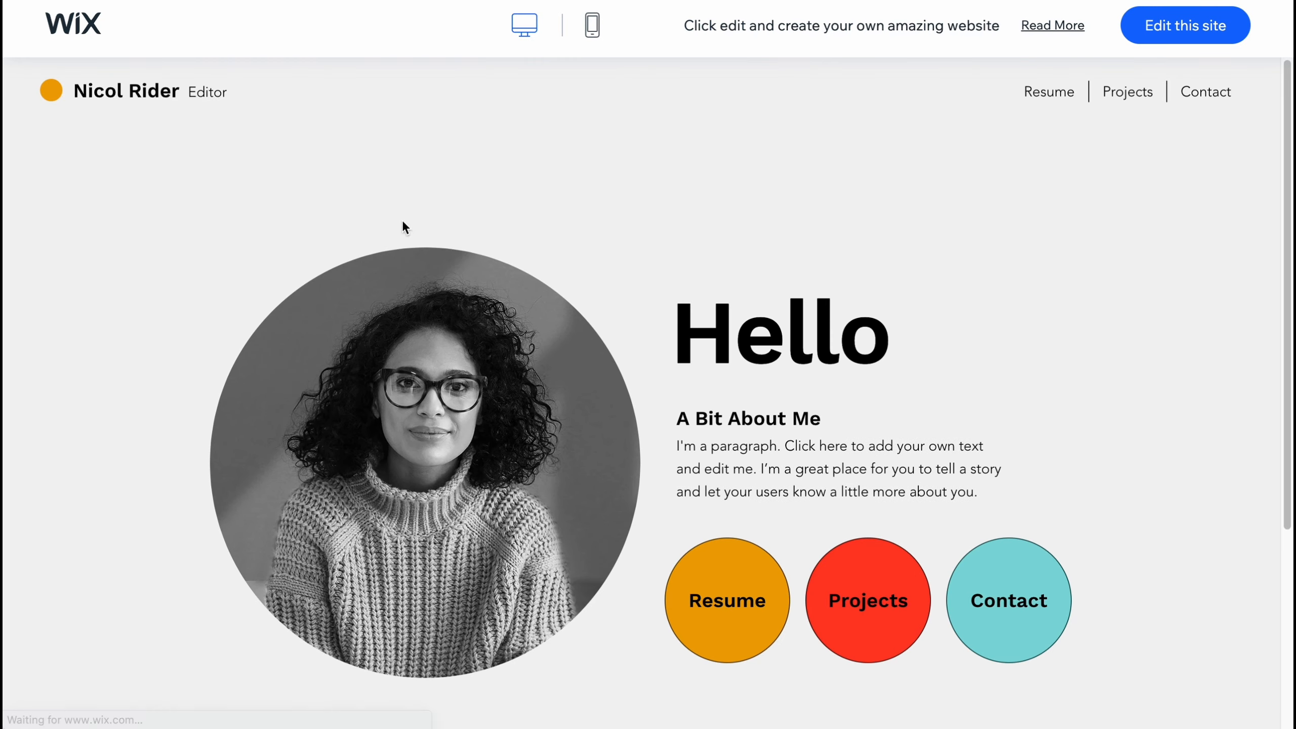
{"action": "scroll", "coordinate": [748, 357], "scroll_direction": "down", "scroll_amount": 5}
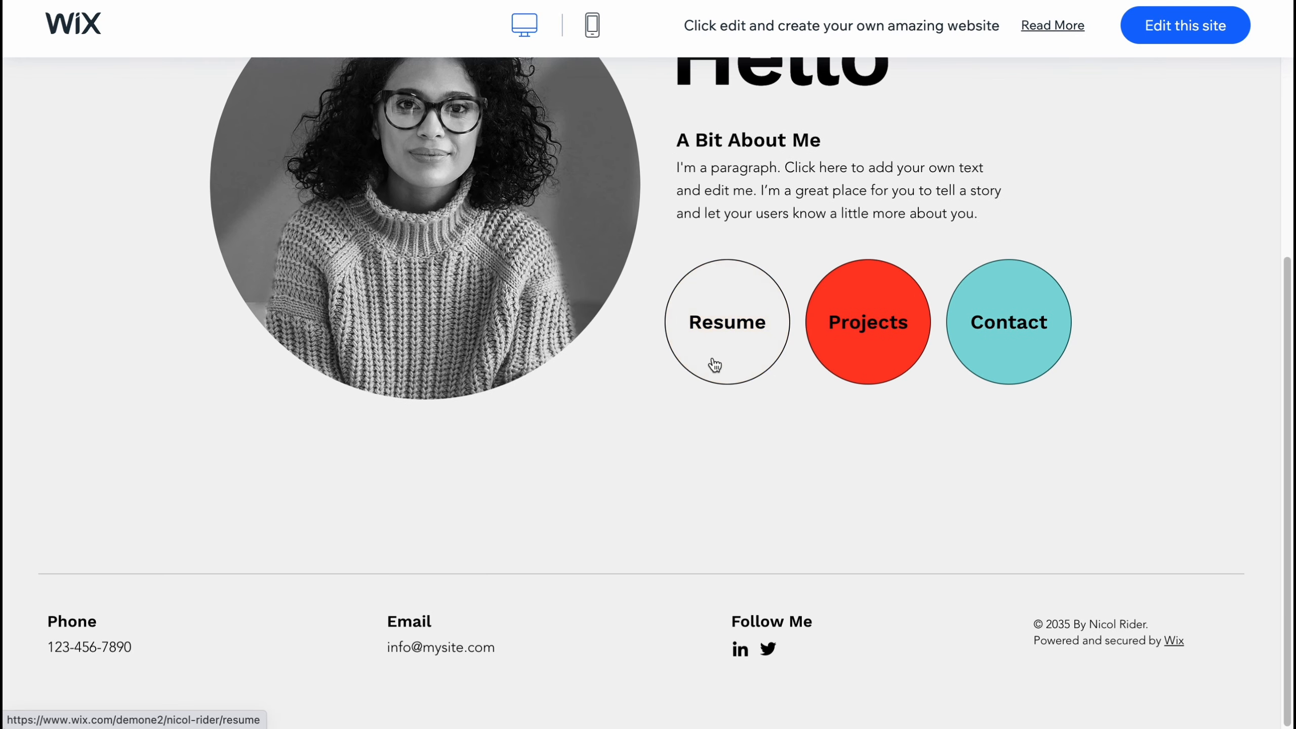
{"action": "left_click", "coordinate": [715, 365]}
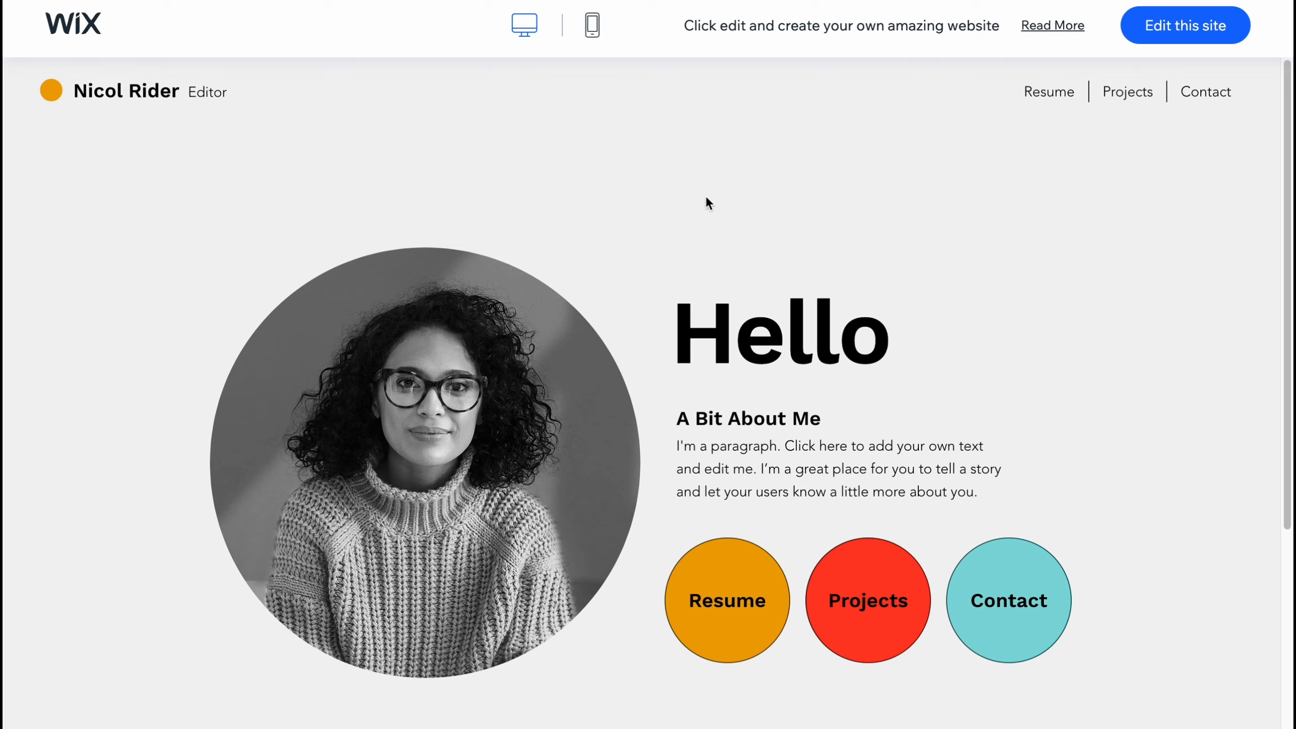
{"action": "left_click", "coordinate": [592, 31]}
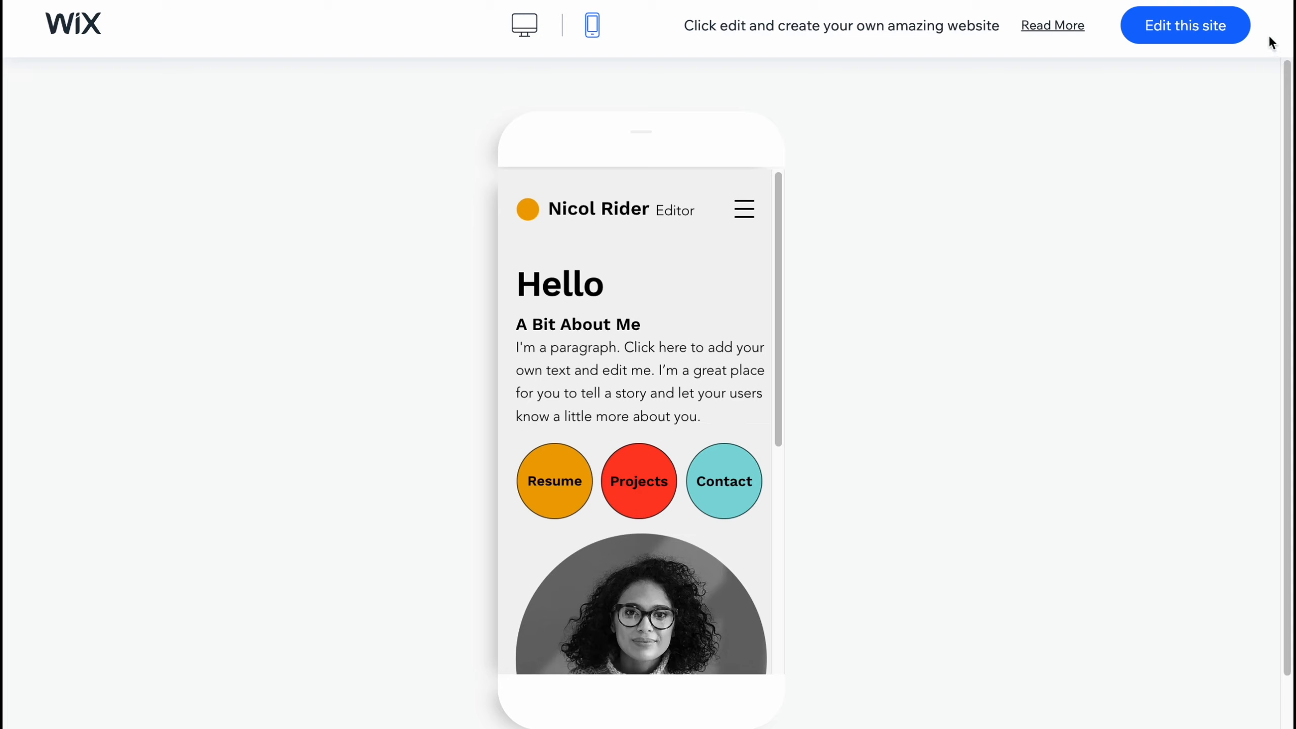
{"action": "left_click", "coordinate": [1188, 34]}
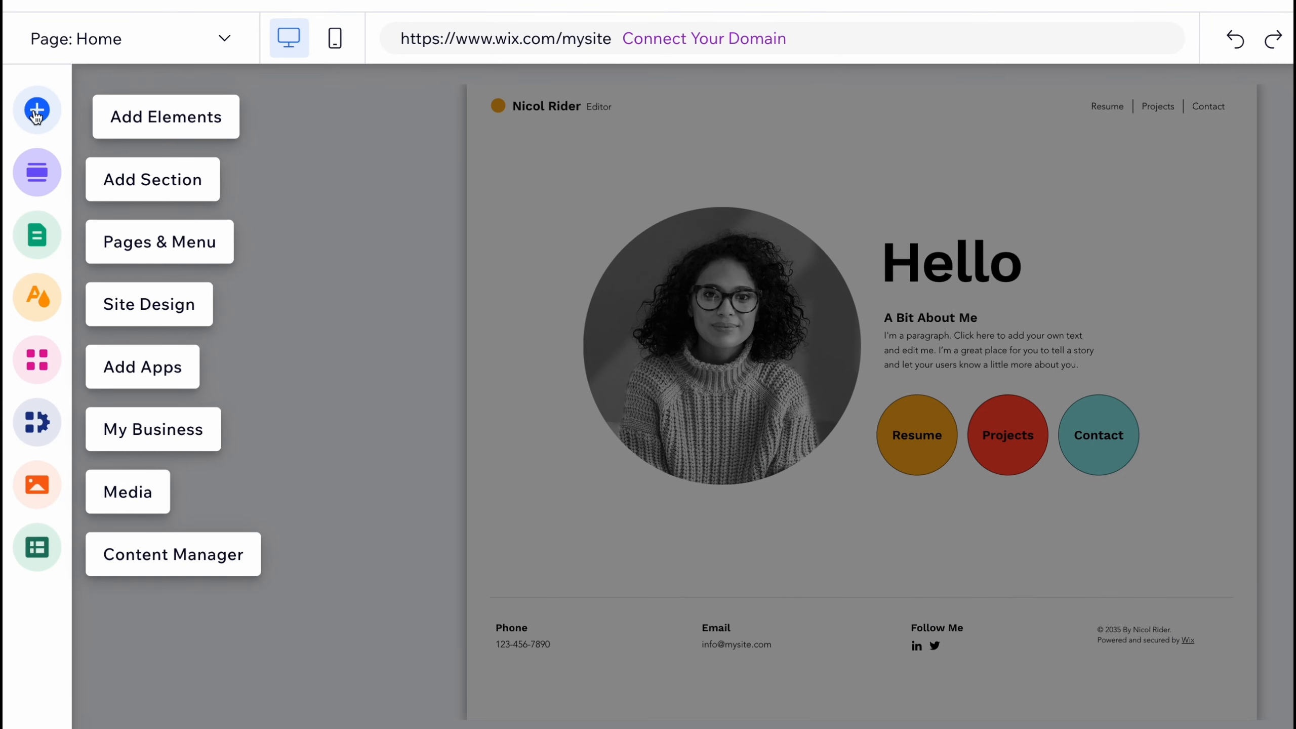
Look through the Button and Strip elements that can be added, and close the element library.
{"action": "left_click", "coordinate": [37, 110]}
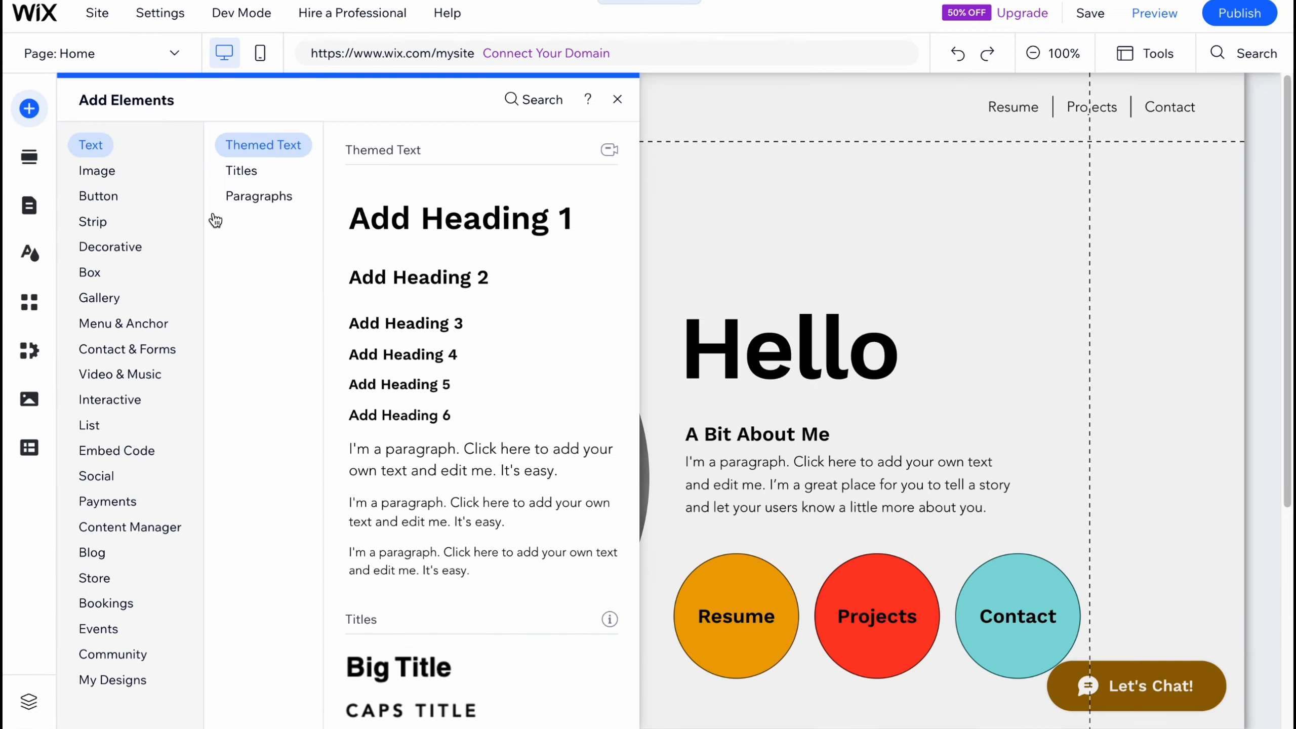
{"action": "left_click", "coordinate": [135, 189]}
{"action": "left_click", "coordinate": [144, 212]}
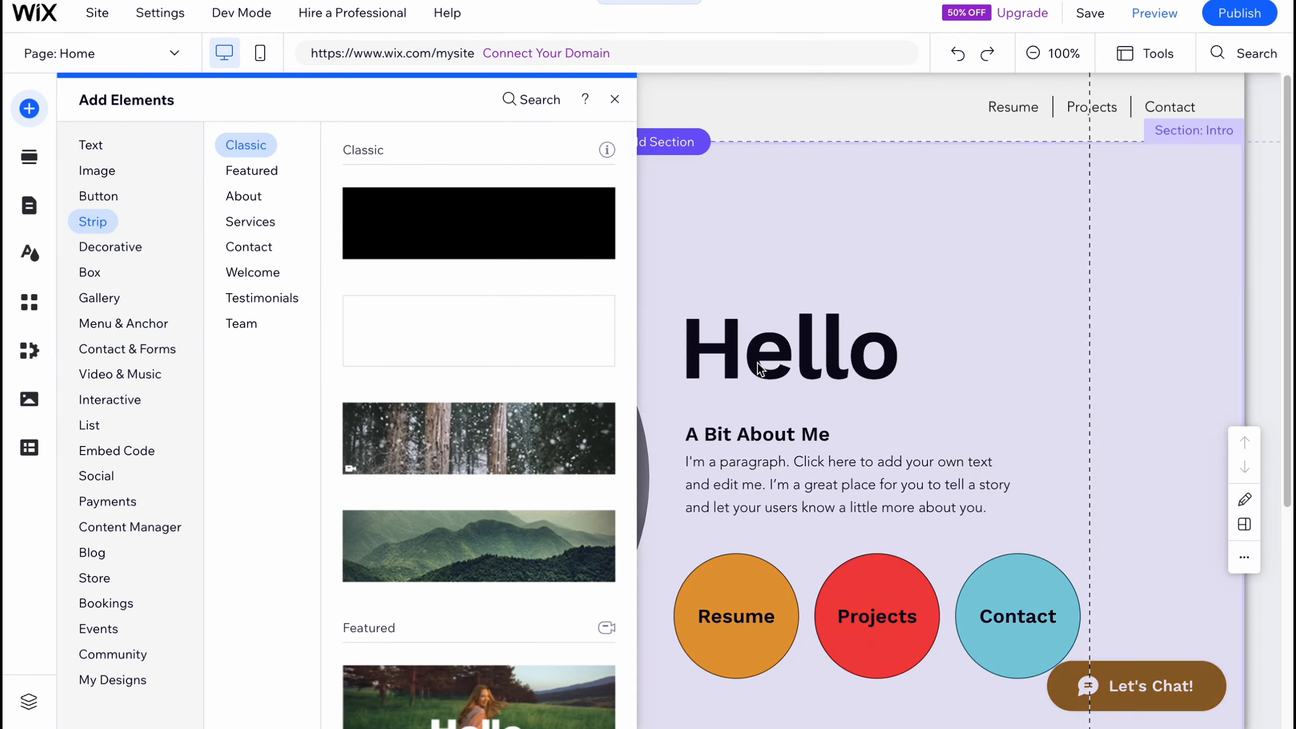
{"action": "left_click", "coordinate": [762, 367]}
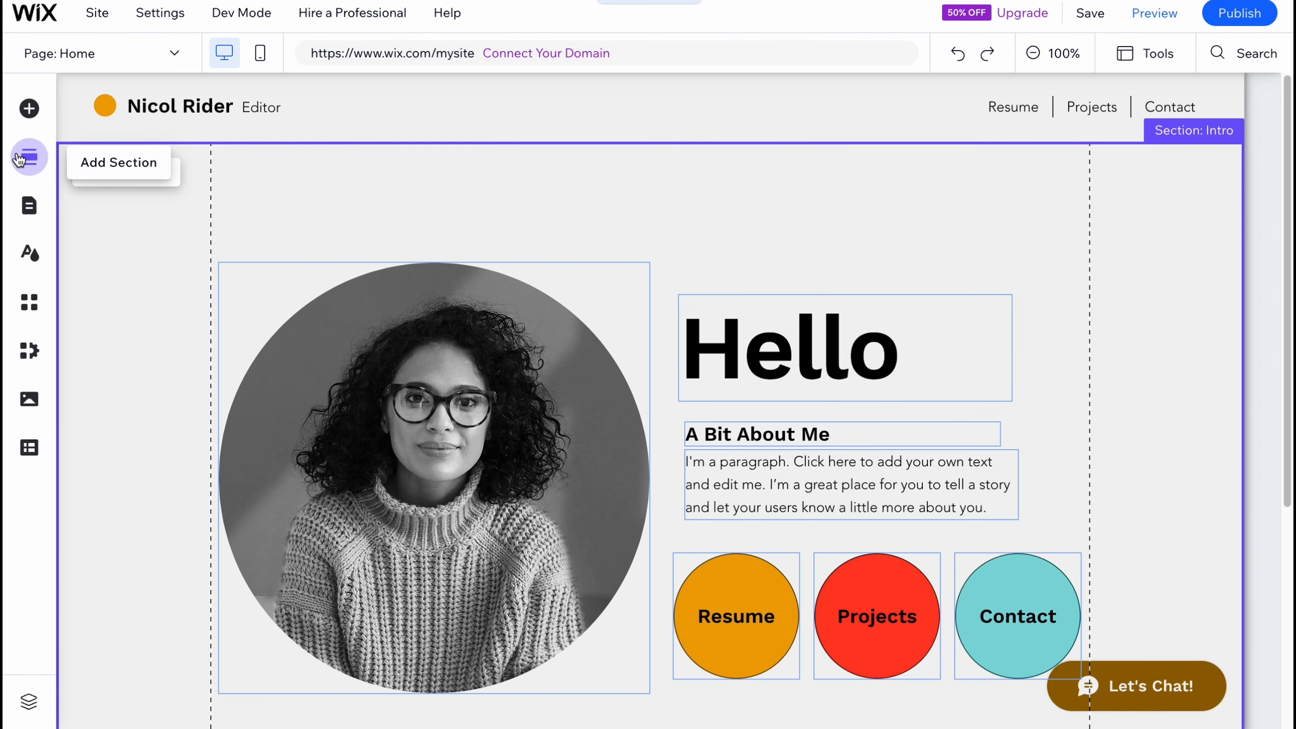
Examine the ready-made section designs for Team, Contact, Promotion, Services, Subscribe and About.
{"action": "left_click", "coordinate": [26, 158]}
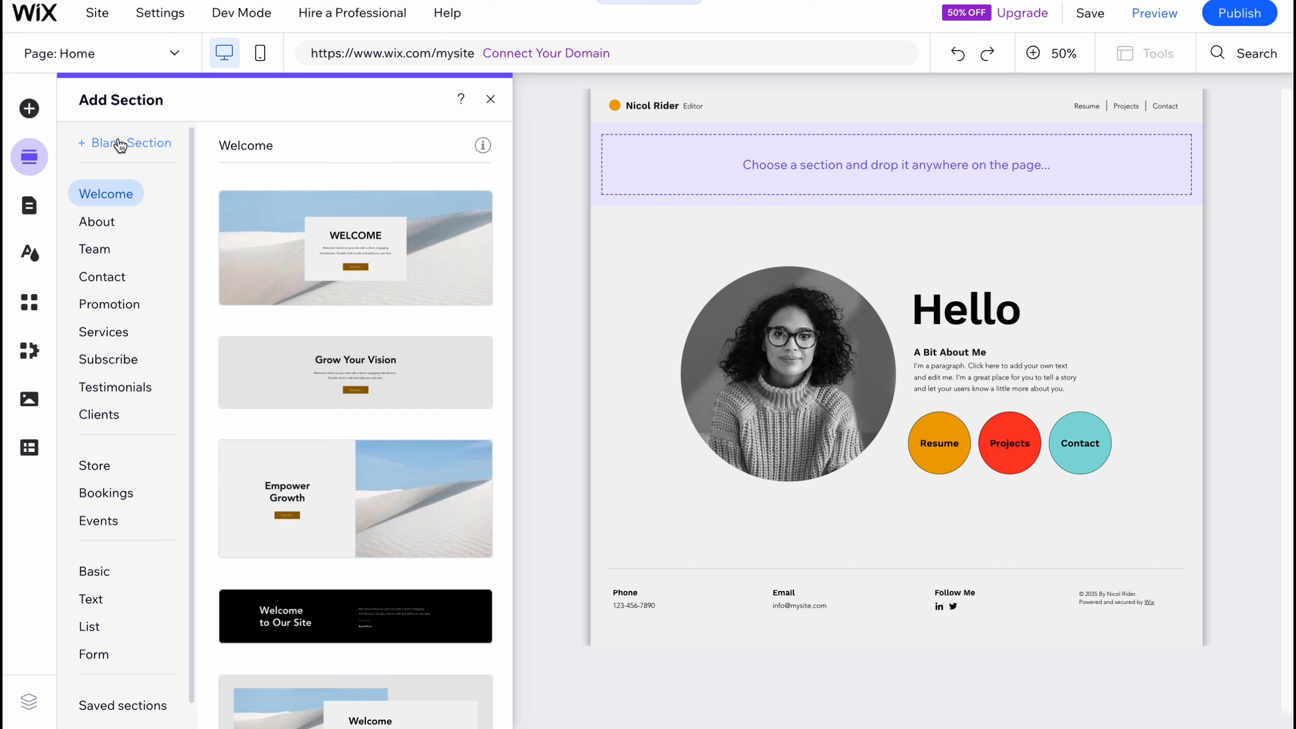
{"action": "left_click", "coordinate": [101, 219]}
{"action": "left_click", "coordinate": [105, 252]}
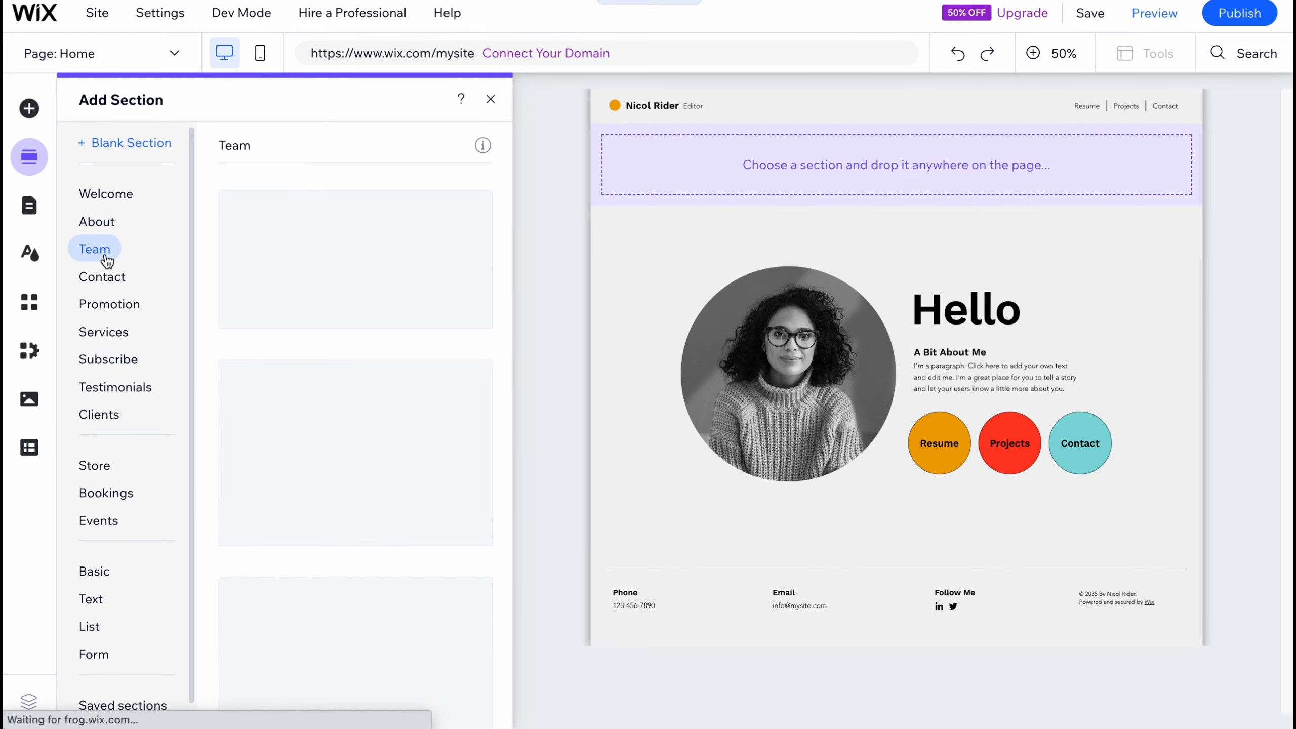
{"action": "left_click", "coordinate": [118, 287]}
{"action": "left_click", "coordinate": [119, 306]}
{"action": "left_click", "coordinate": [114, 338]}
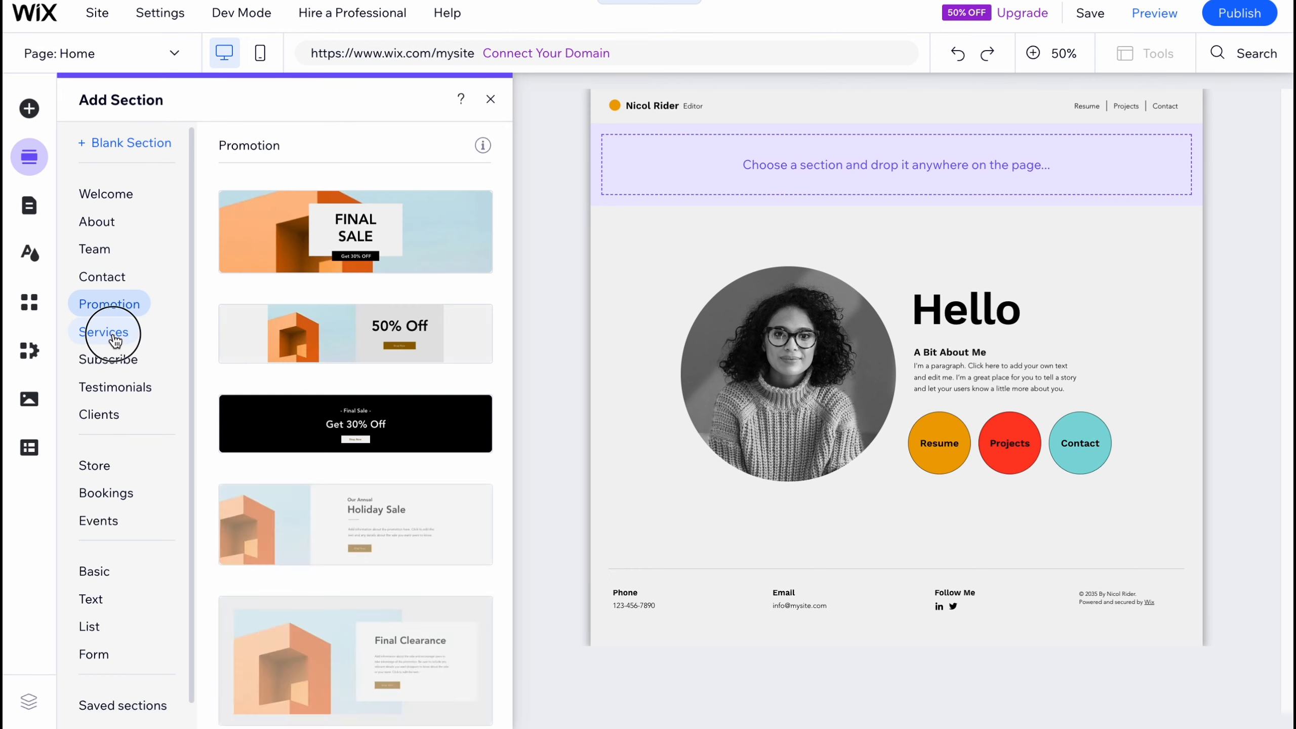
{"action": "left_click", "coordinate": [117, 361]}
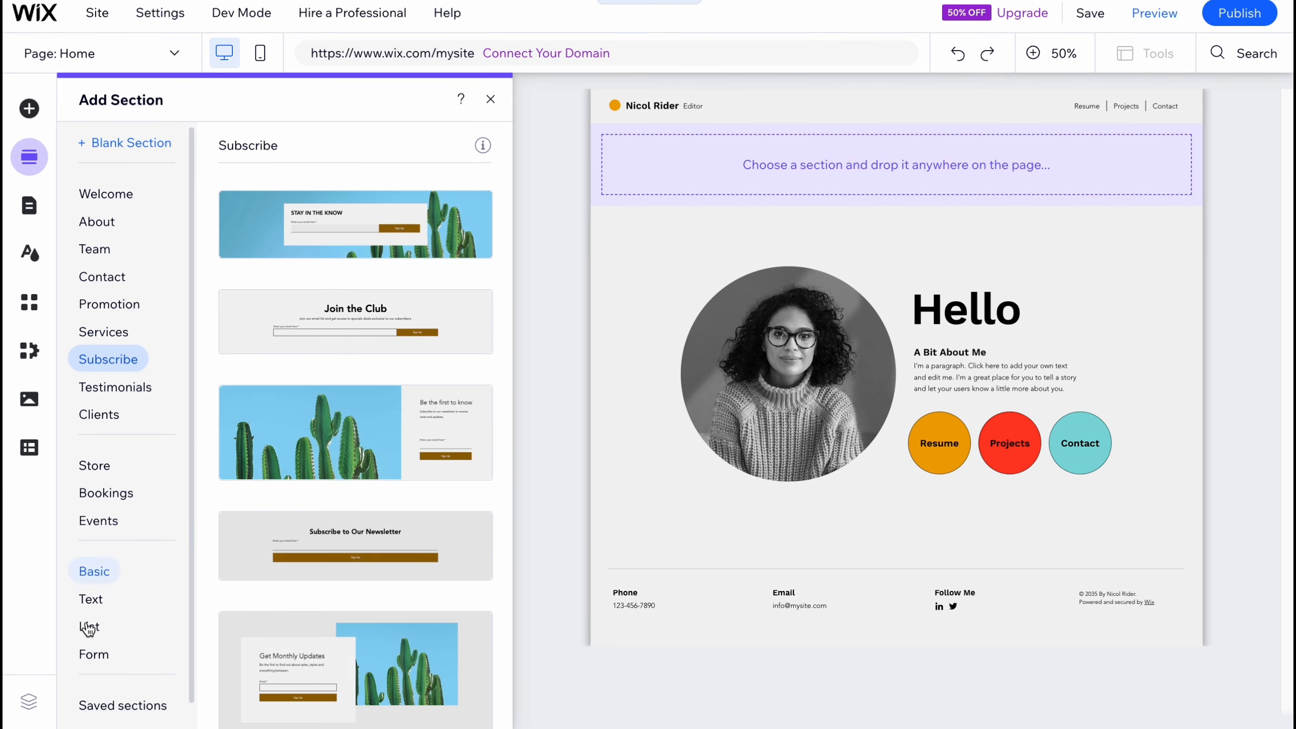
{"action": "left_click", "coordinate": [96, 222]}
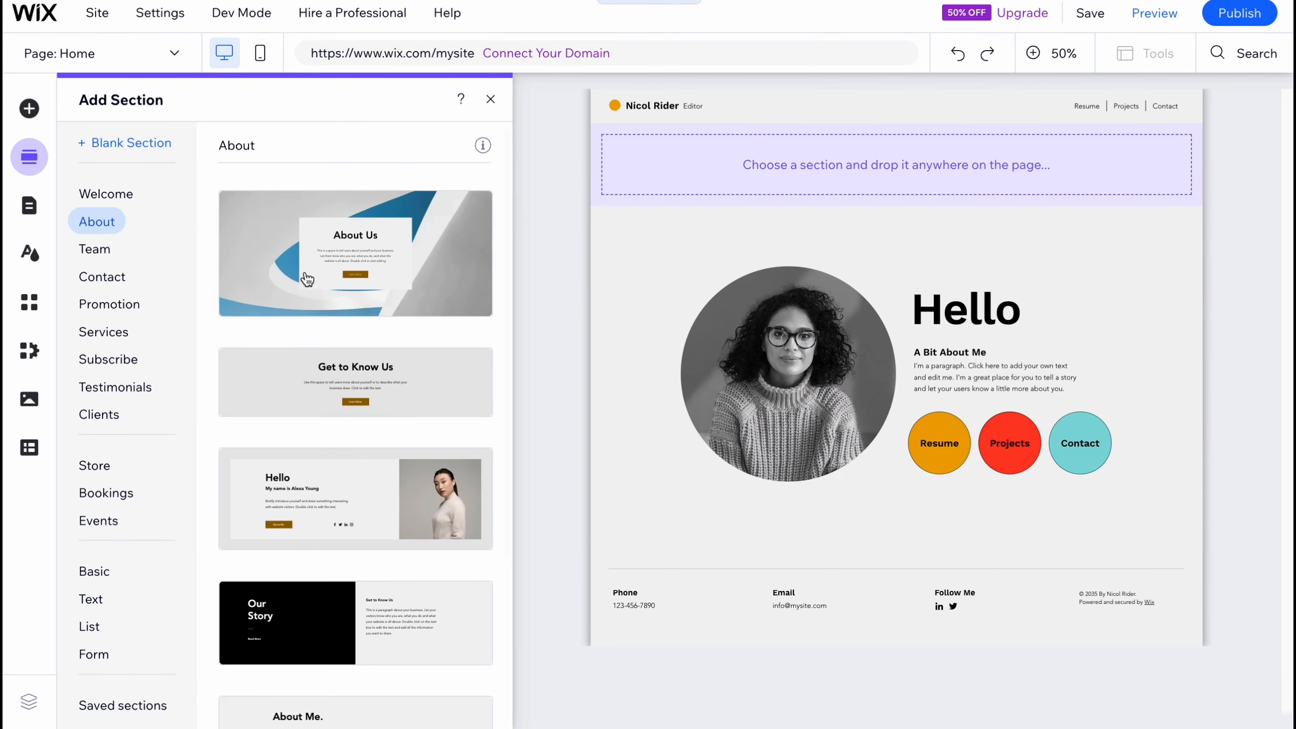
Add the Welcome section with the sand dune background directly below the Home page header.
{"action": "left_click", "coordinate": [117, 202]}
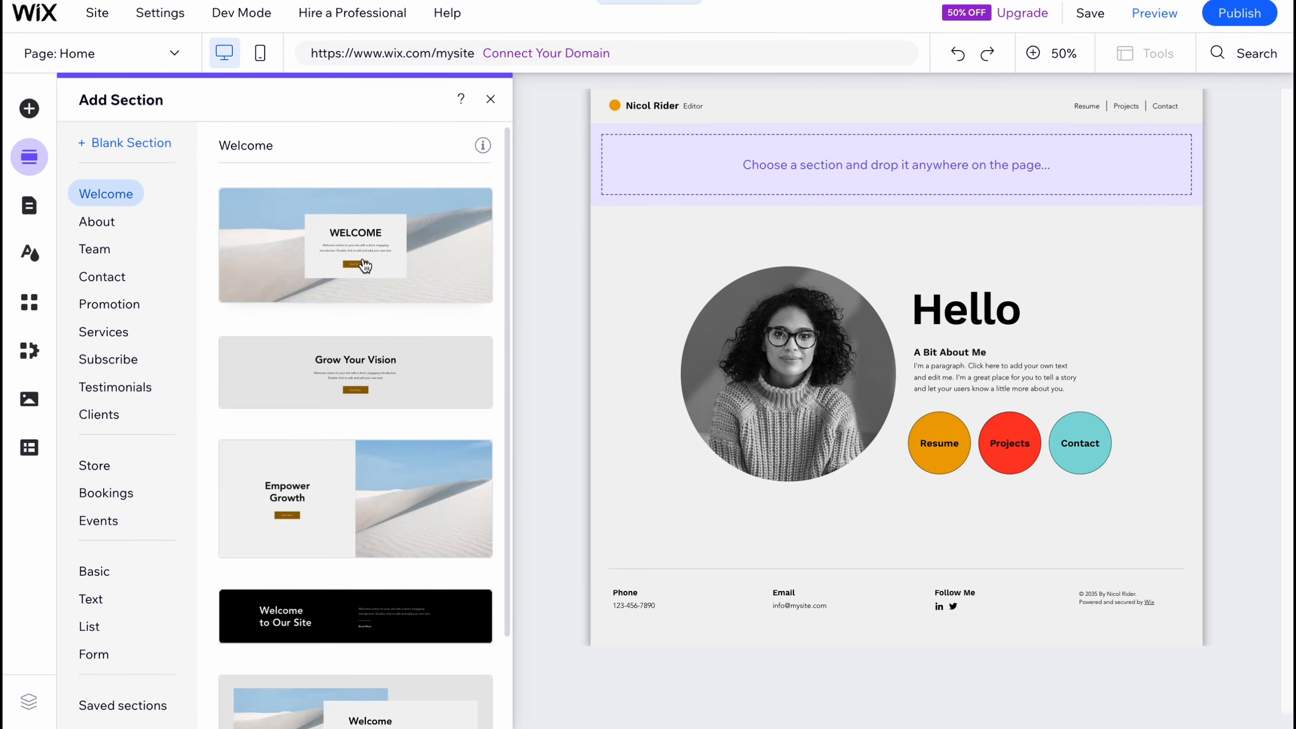
{"action": "left_click", "coordinate": [360, 250]}
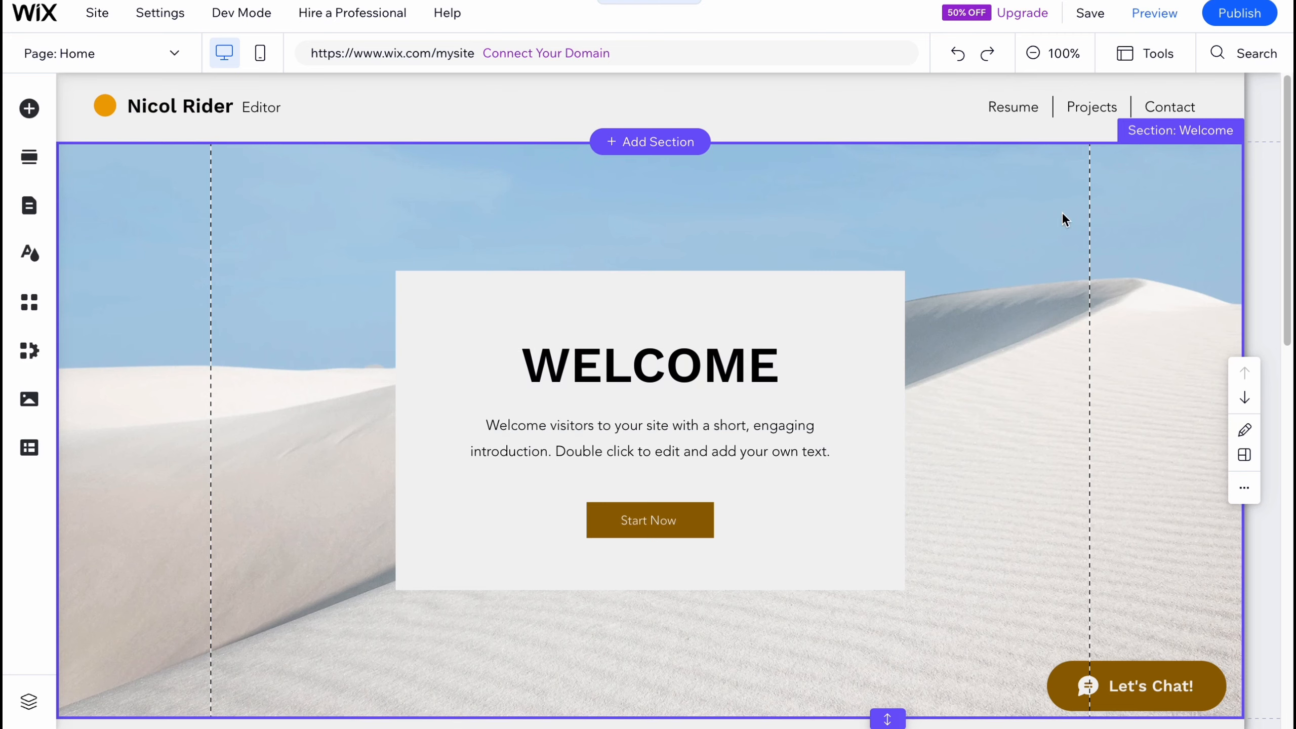
{"action": "left_click", "coordinate": [1033, 55]}
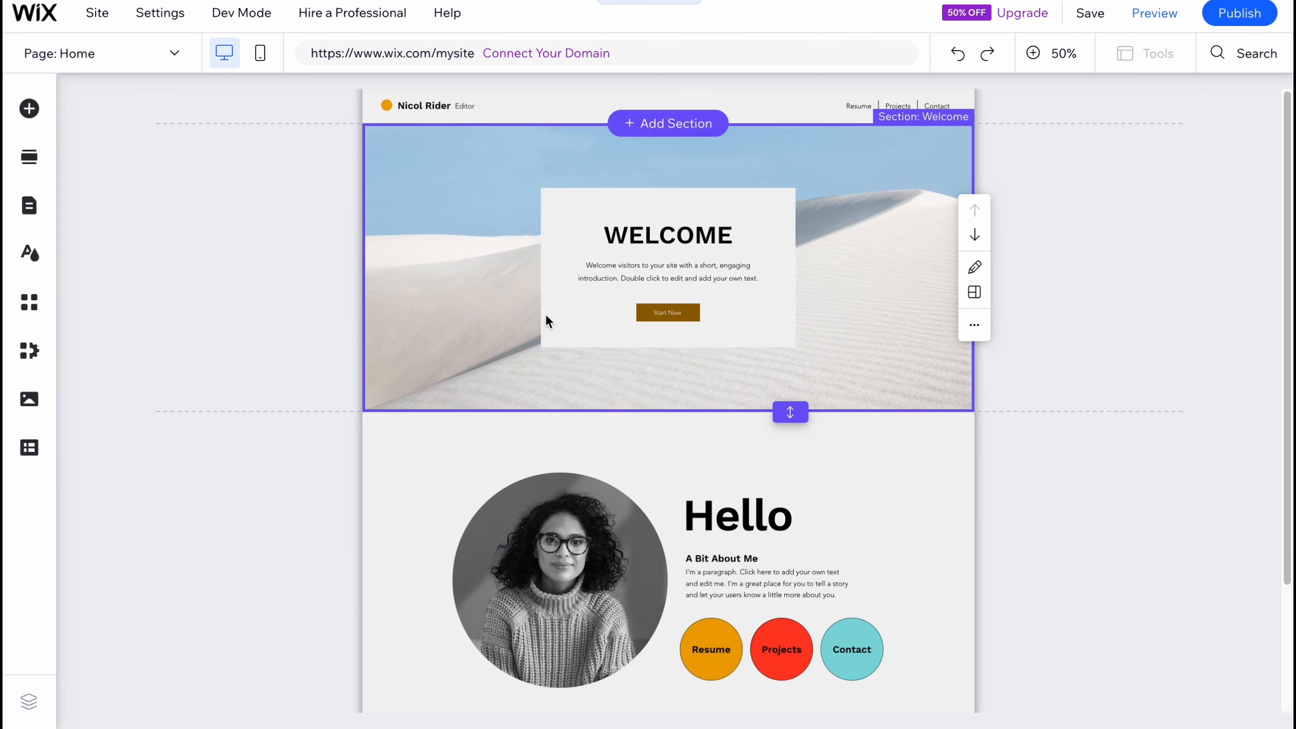
Reorder the site menu so that Projects comes before Resume.
{"action": "left_click", "coordinate": [29, 212]}
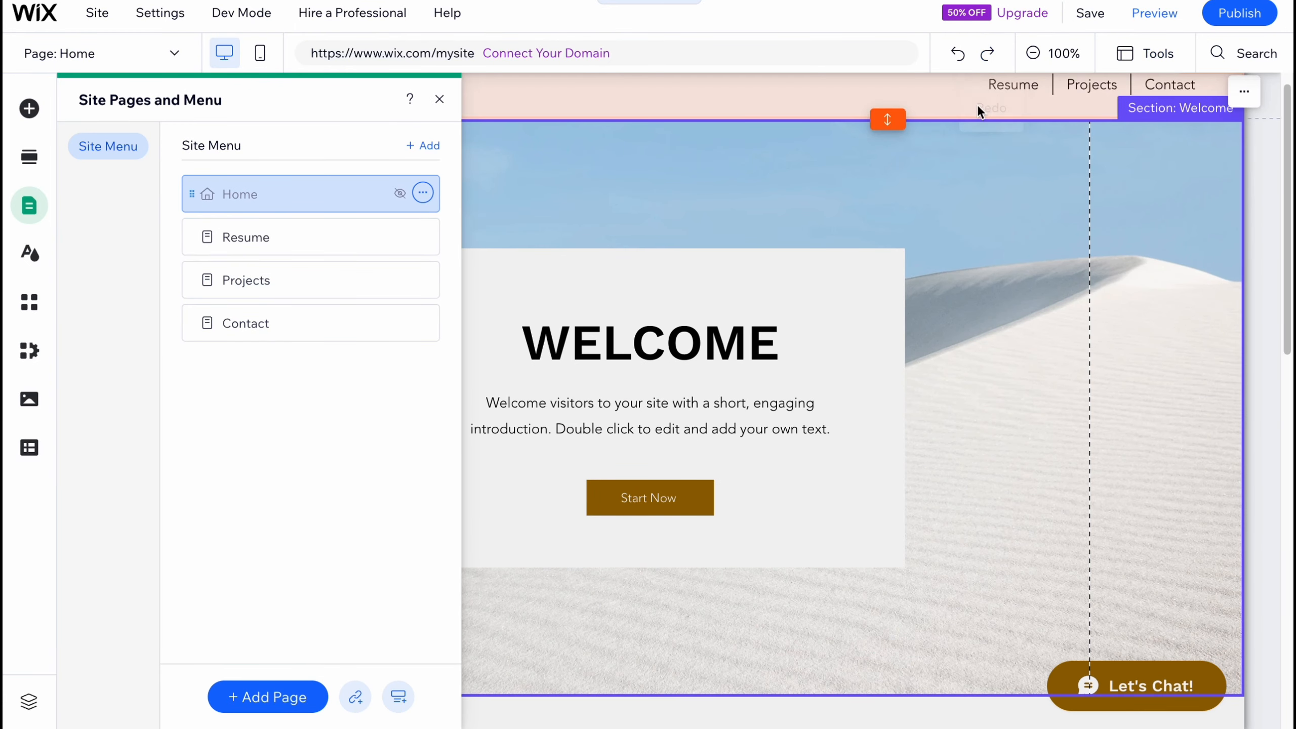
{"action": "scroll", "coordinate": [1003, 237], "scroll_direction": "up", "scroll_amount": 1}
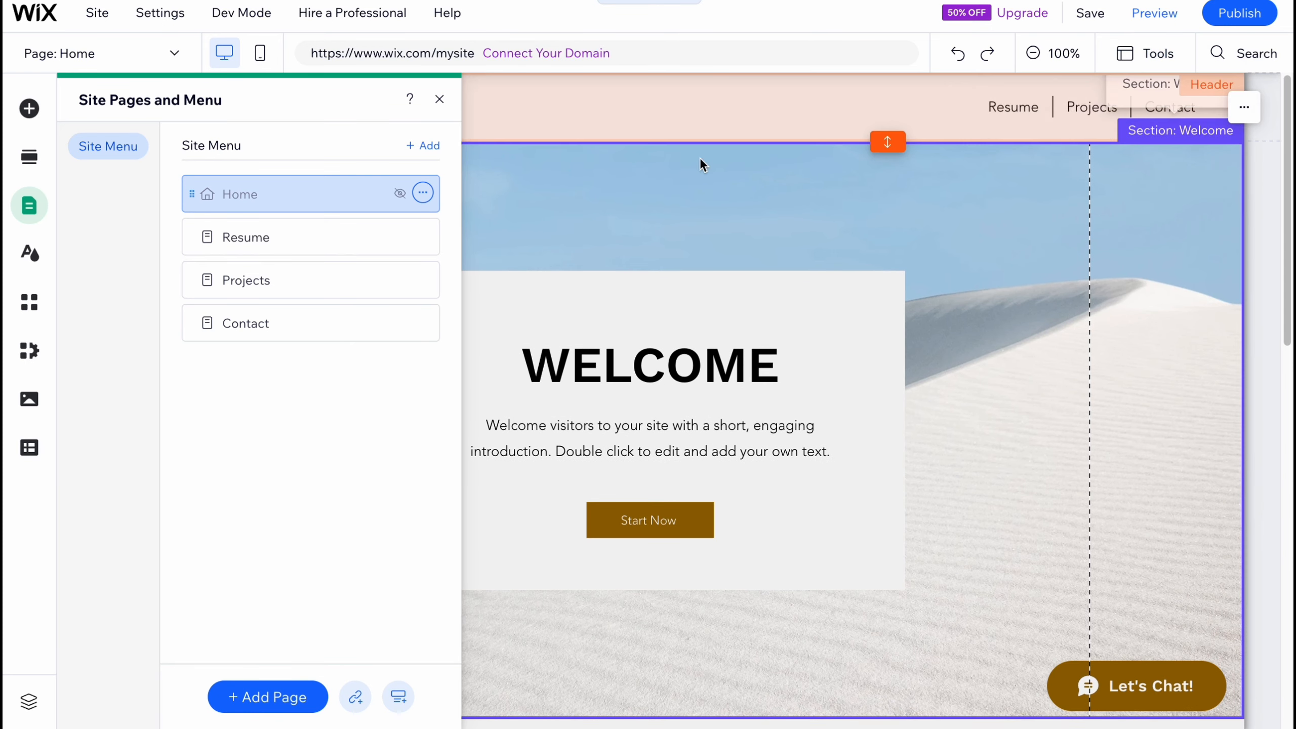
{"action": "left_click_drag", "start_coordinate": [191, 281], "coordinate": [193, 215]}
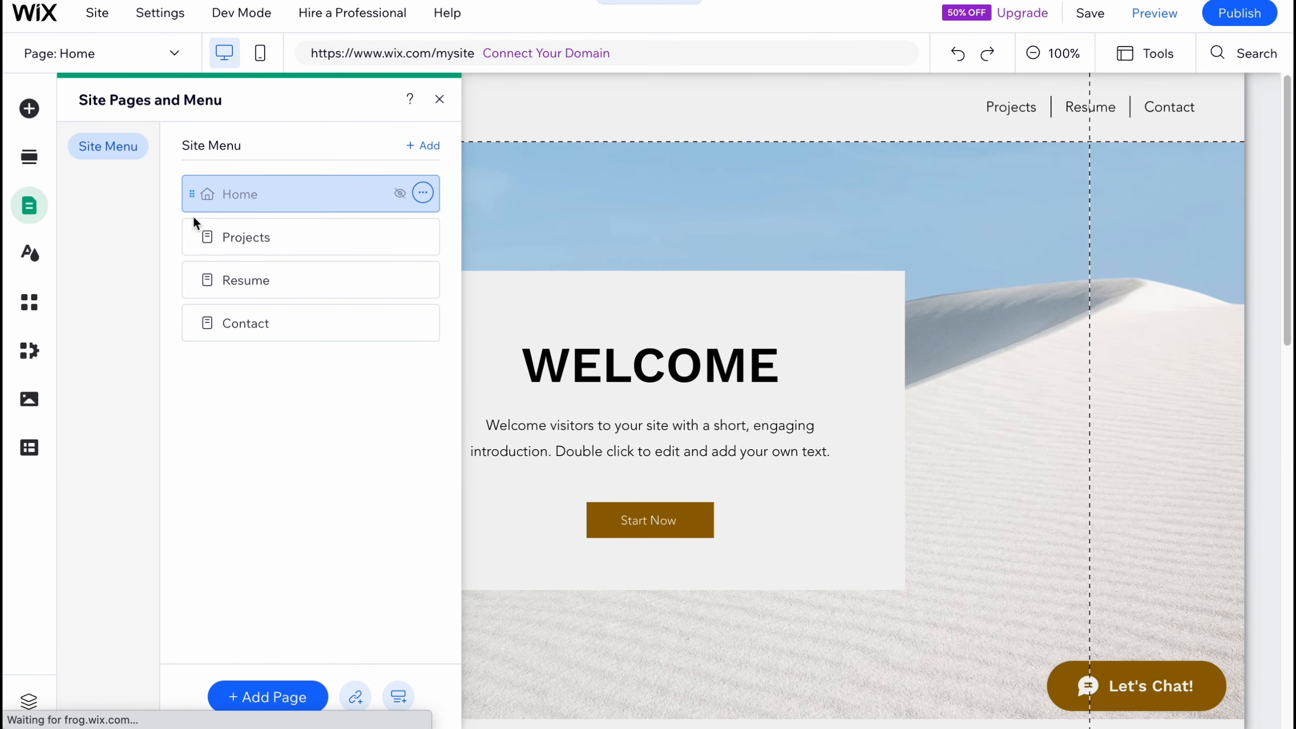
View the content of the Projects and Resume pages, and return to the Home page.
{"action": "left_click", "coordinate": [204, 240]}
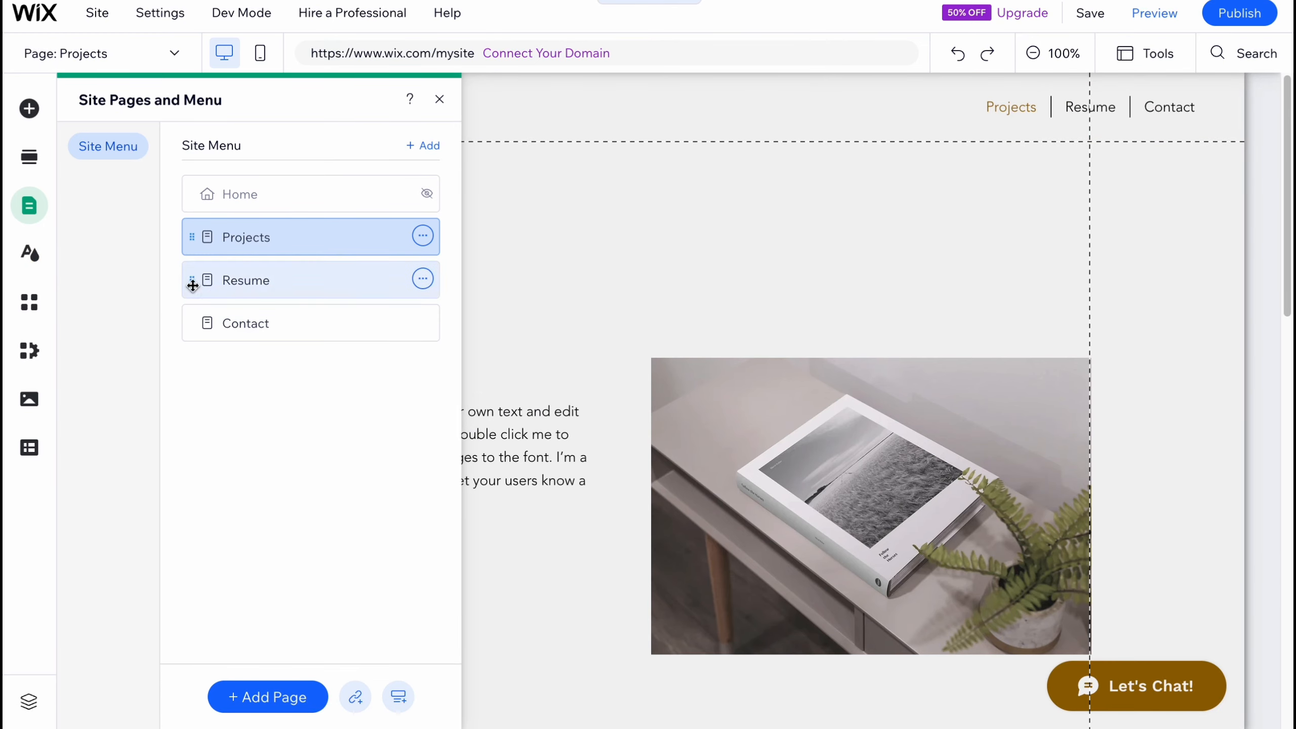
{"action": "left_click", "coordinate": [242, 276]}
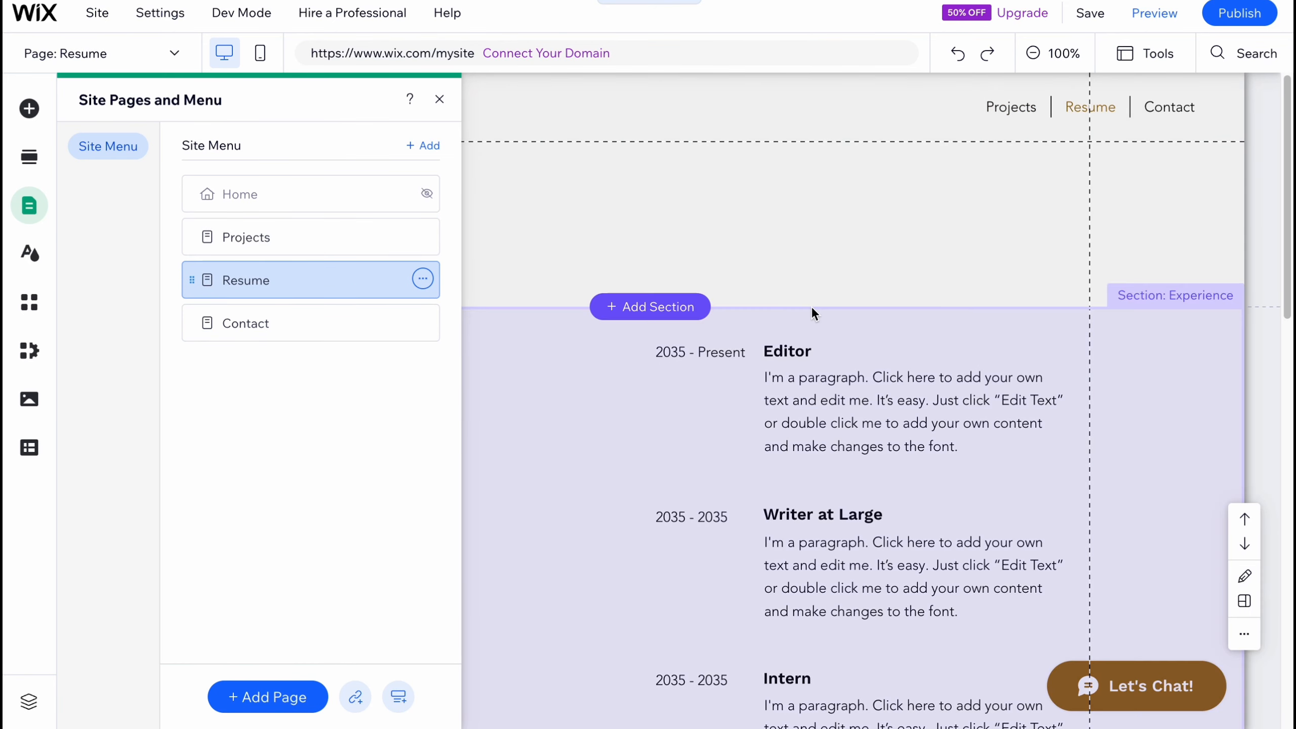
{"action": "scroll", "coordinate": [813, 312], "scroll_direction": "down", "scroll_amount": 6}
{"action": "scroll", "coordinate": [760, 408], "scroll_direction": "up", "scroll_amount": 1}
{"action": "scroll", "coordinate": [758, 408], "scroll_direction": "up", "scroll_amount": 3}
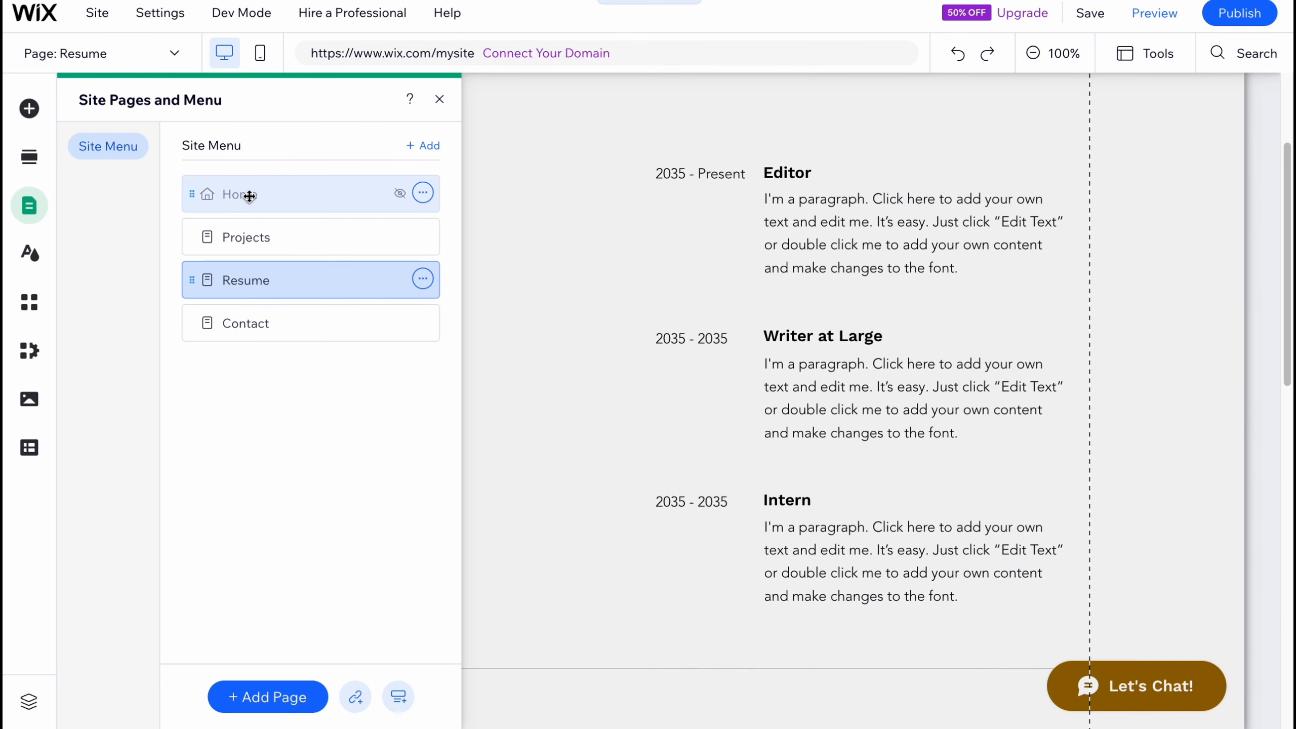
{"action": "left_click", "coordinate": [257, 185]}
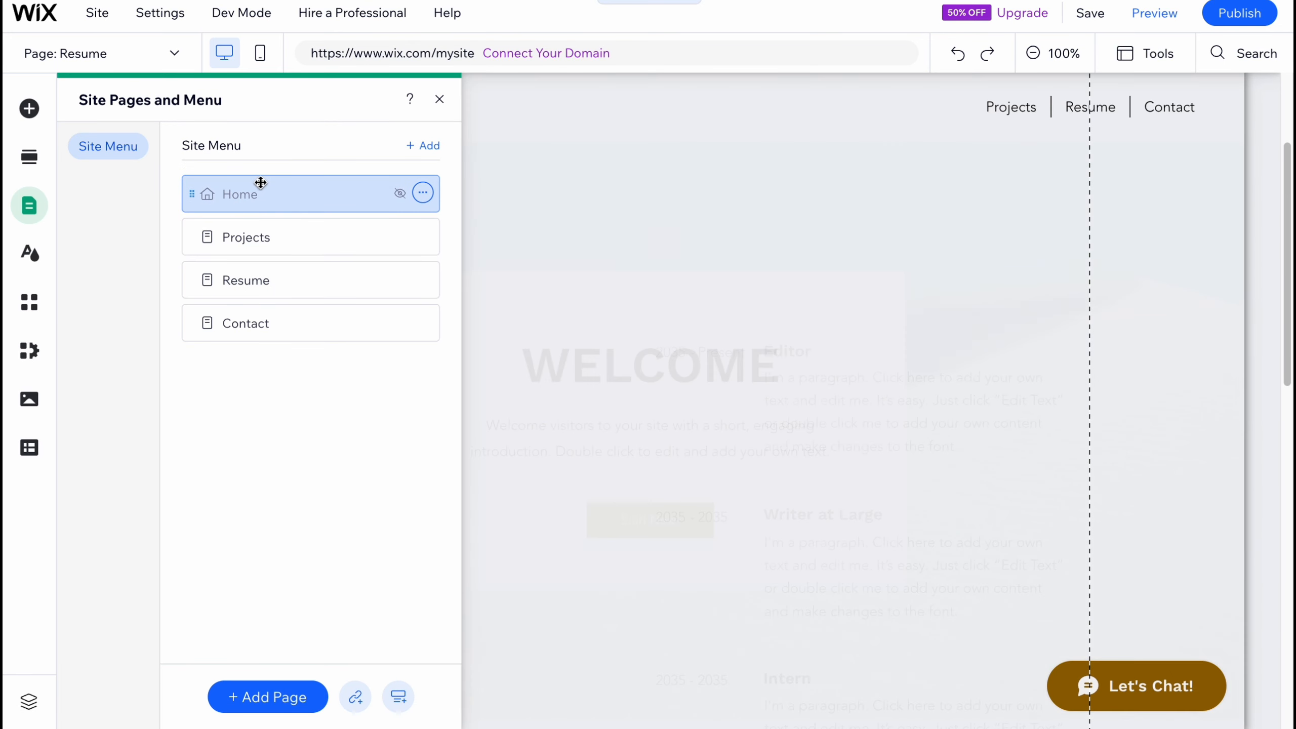
Try the Retro vibrant and Energetic color and text themes, and apply the Dynamic theme to the site.
{"action": "left_click", "coordinate": [31, 270]}
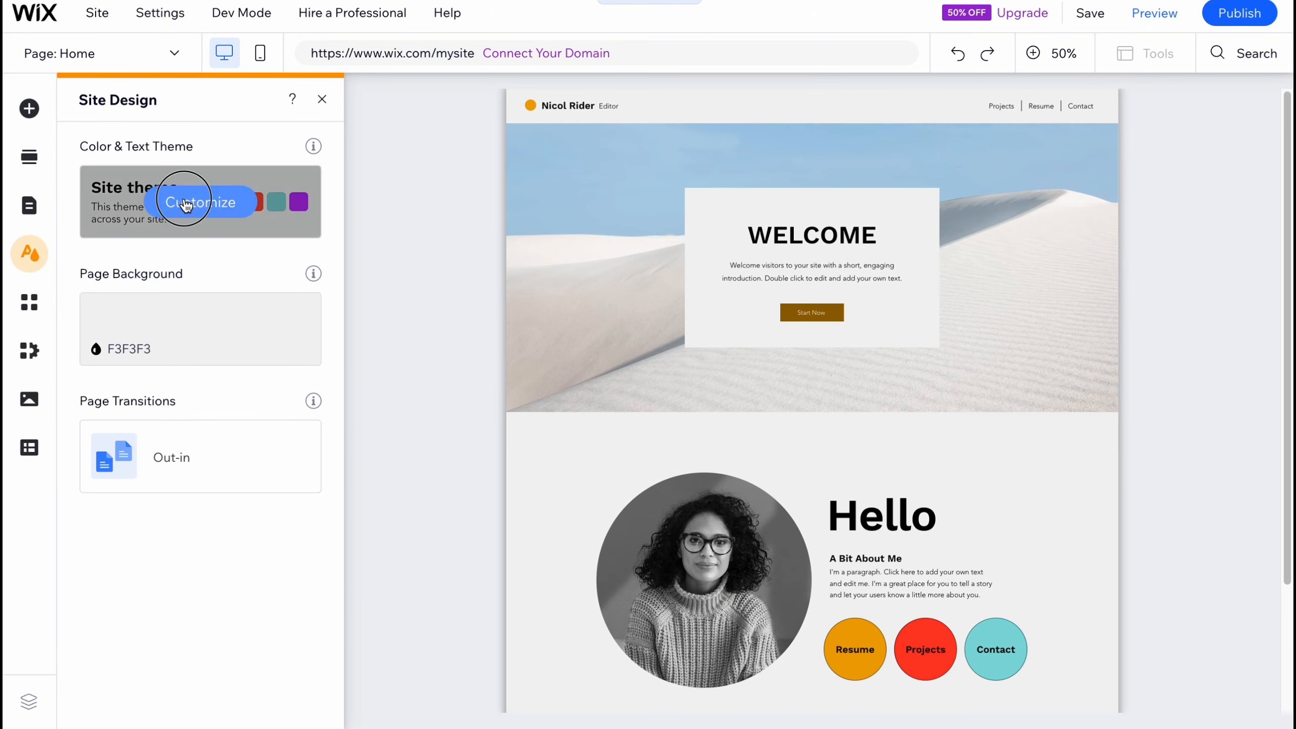
{"action": "left_click", "coordinate": [179, 202]}
{"action": "left_click", "coordinate": [264, 436]}
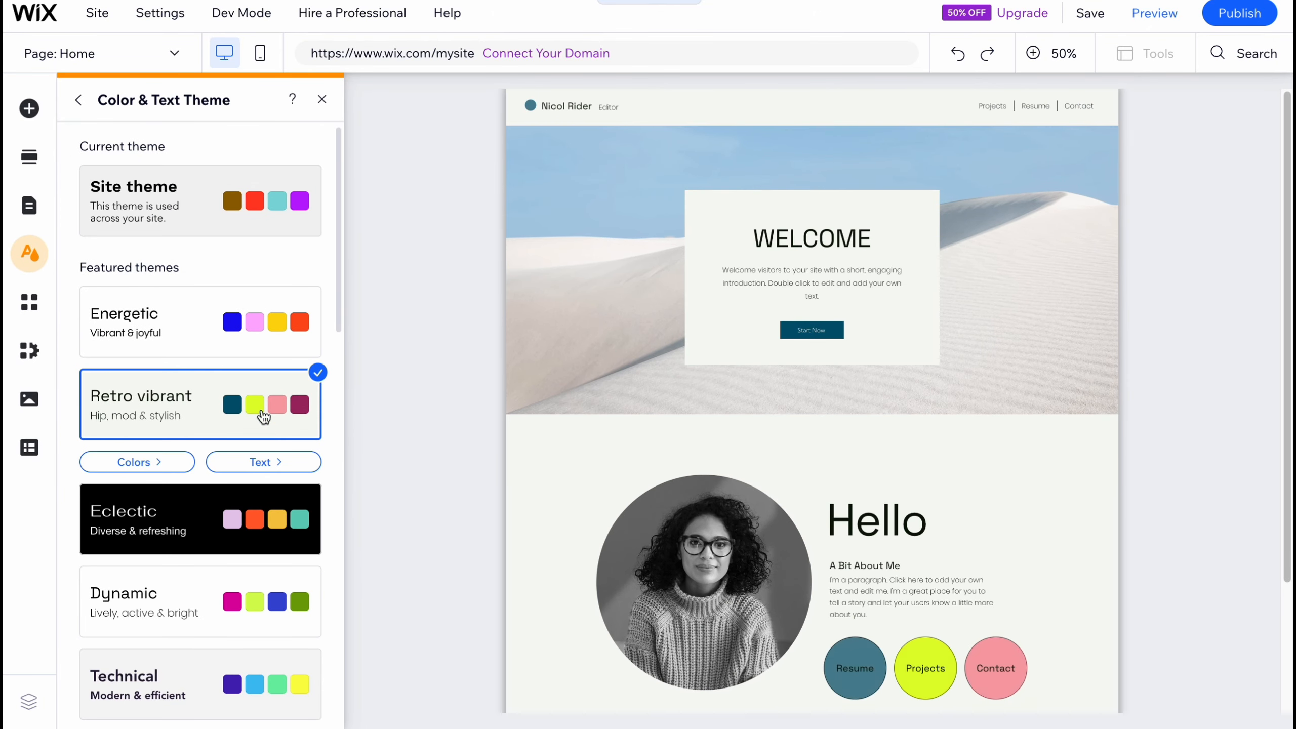
{"action": "left_click", "coordinate": [241, 345]}
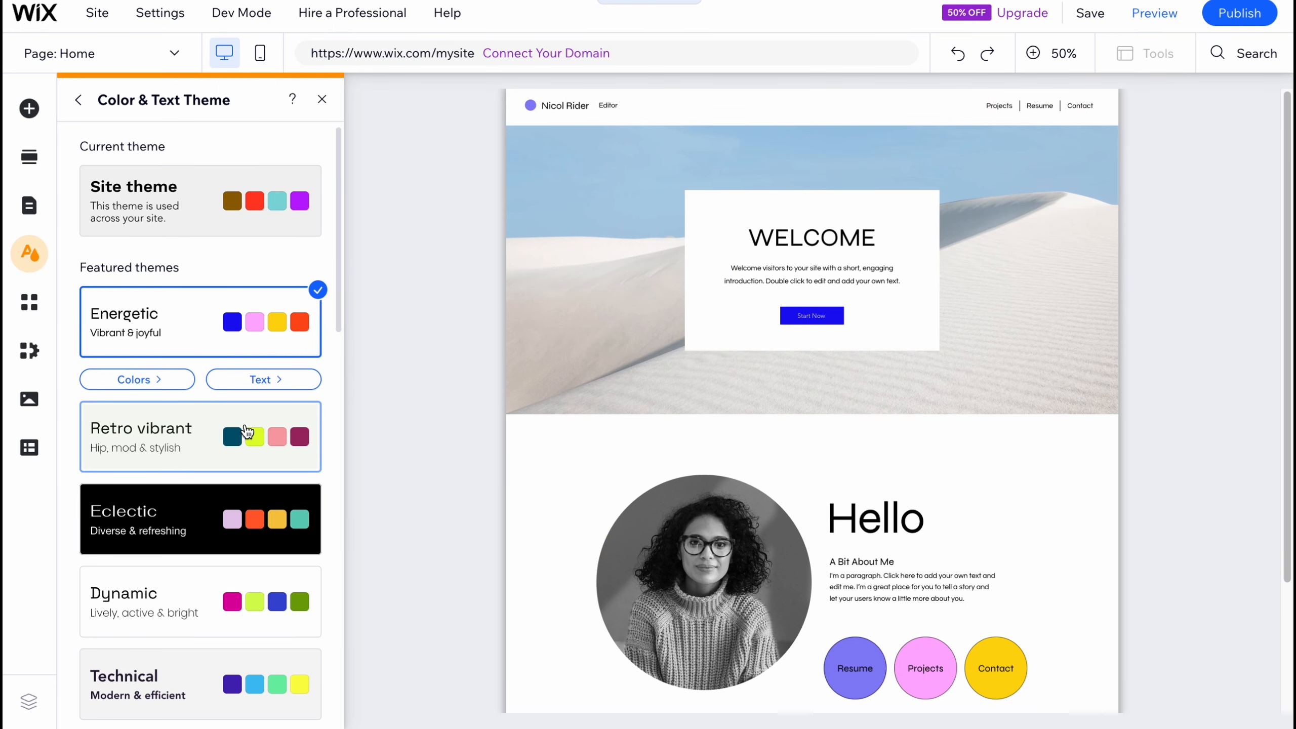
{"action": "left_click", "coordinate": [261, 606]}
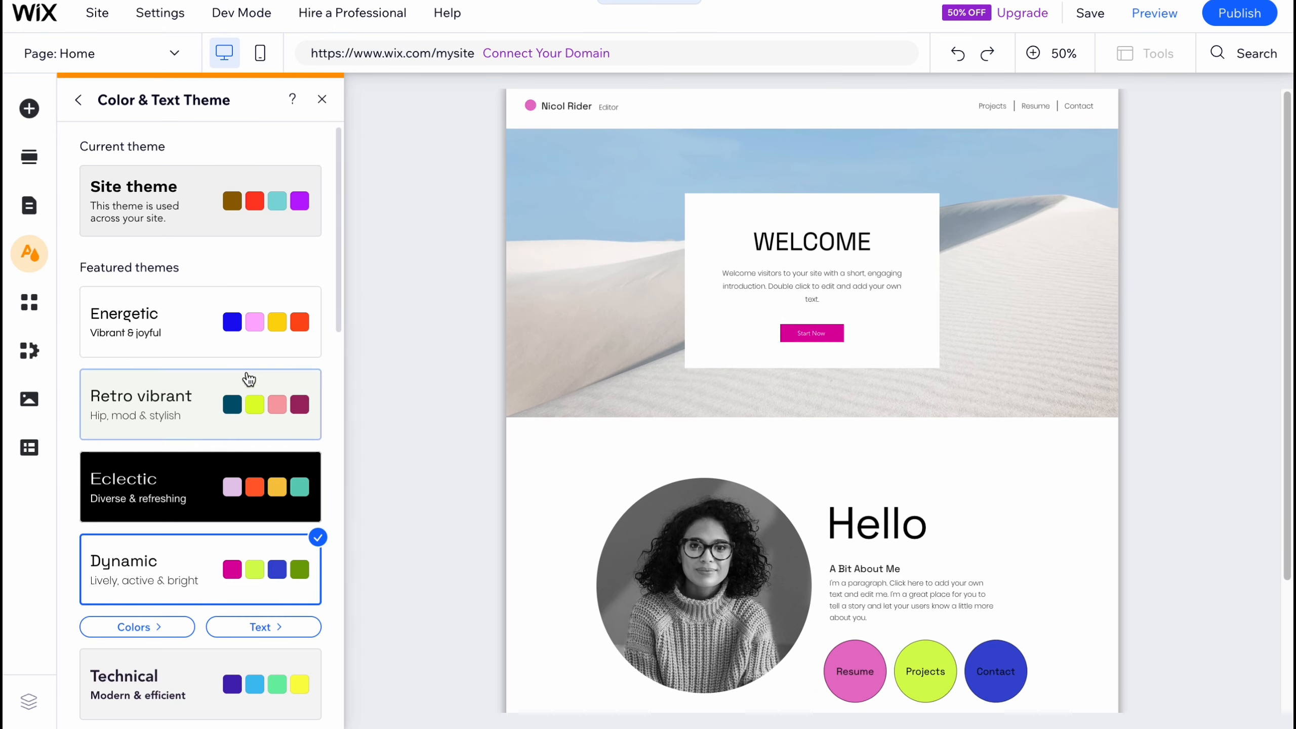
{"action": "left_click", "coordinate": [248, 346]}
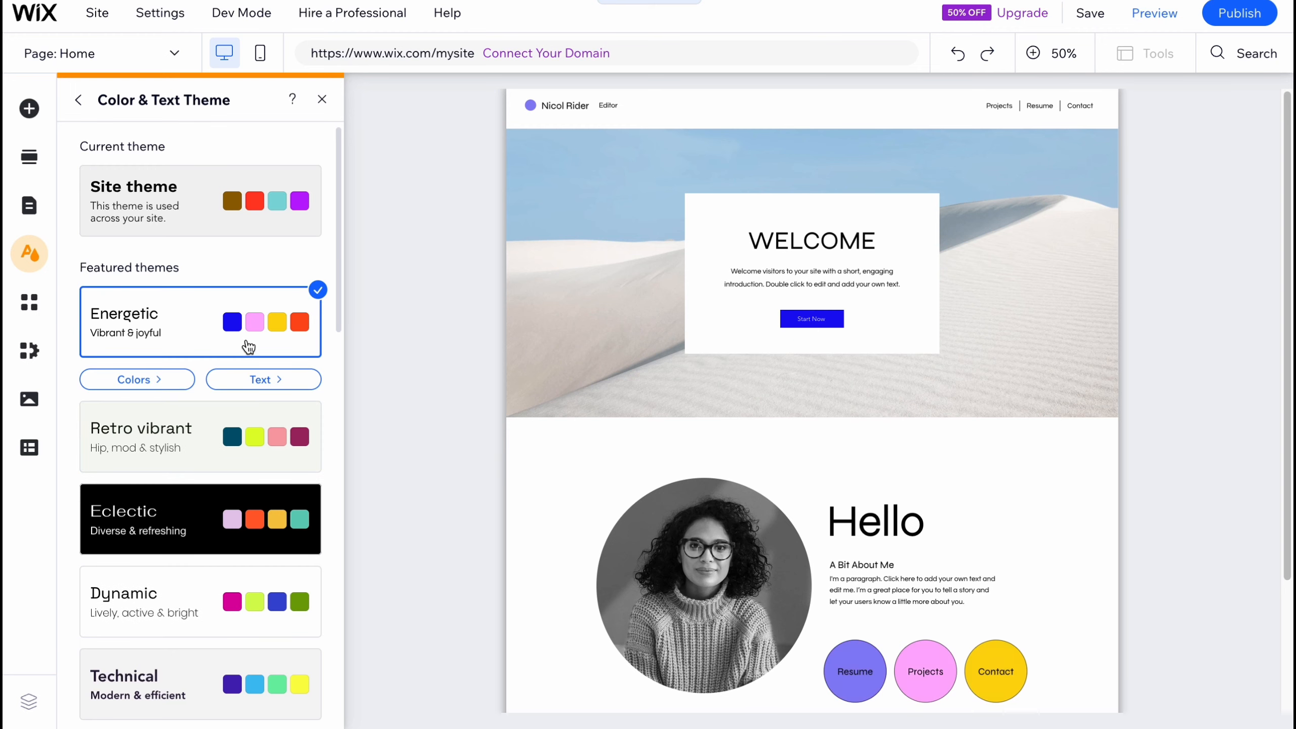
{"action": "left_click", "coordinate": [224, 597]}
Examine the Dynamic theme's individual colors, the alternative color themes and the site design options.
{"action": "left_click", "coordinate": [147, 626]}
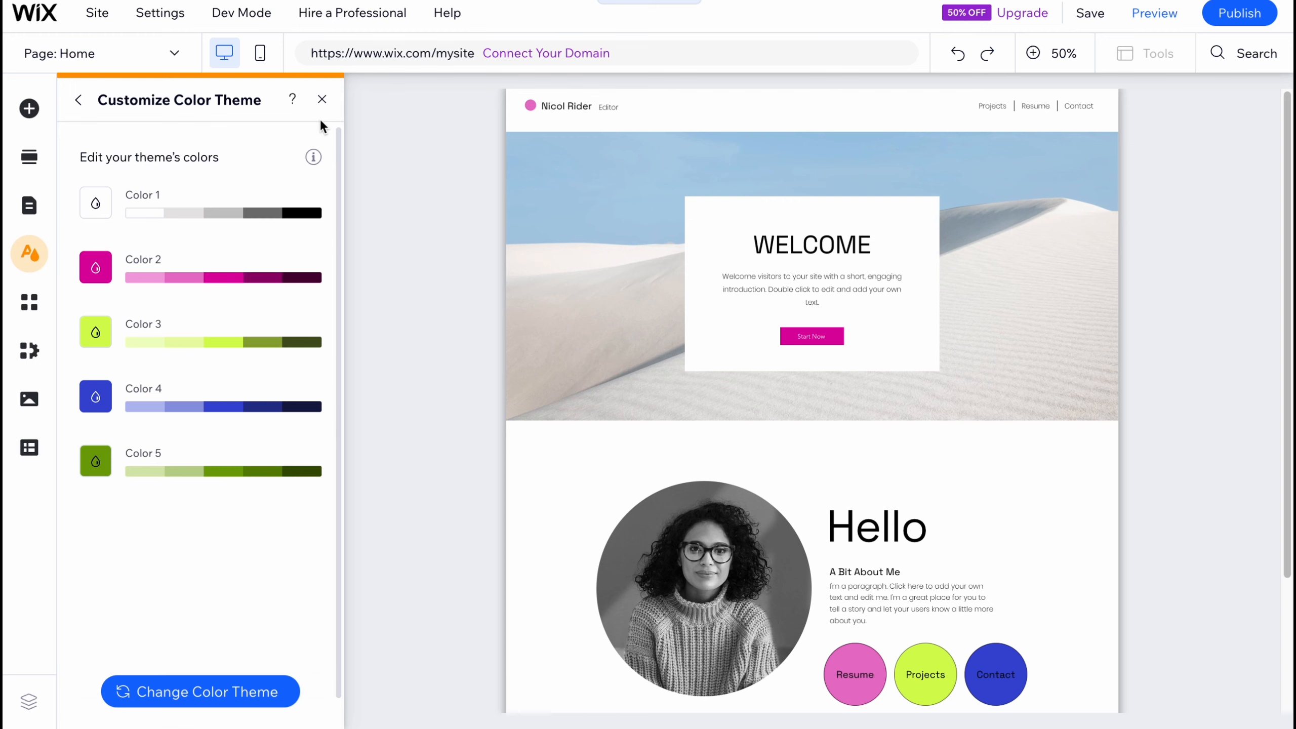
{"action": "left_click", "coordinate": [209, 691]}
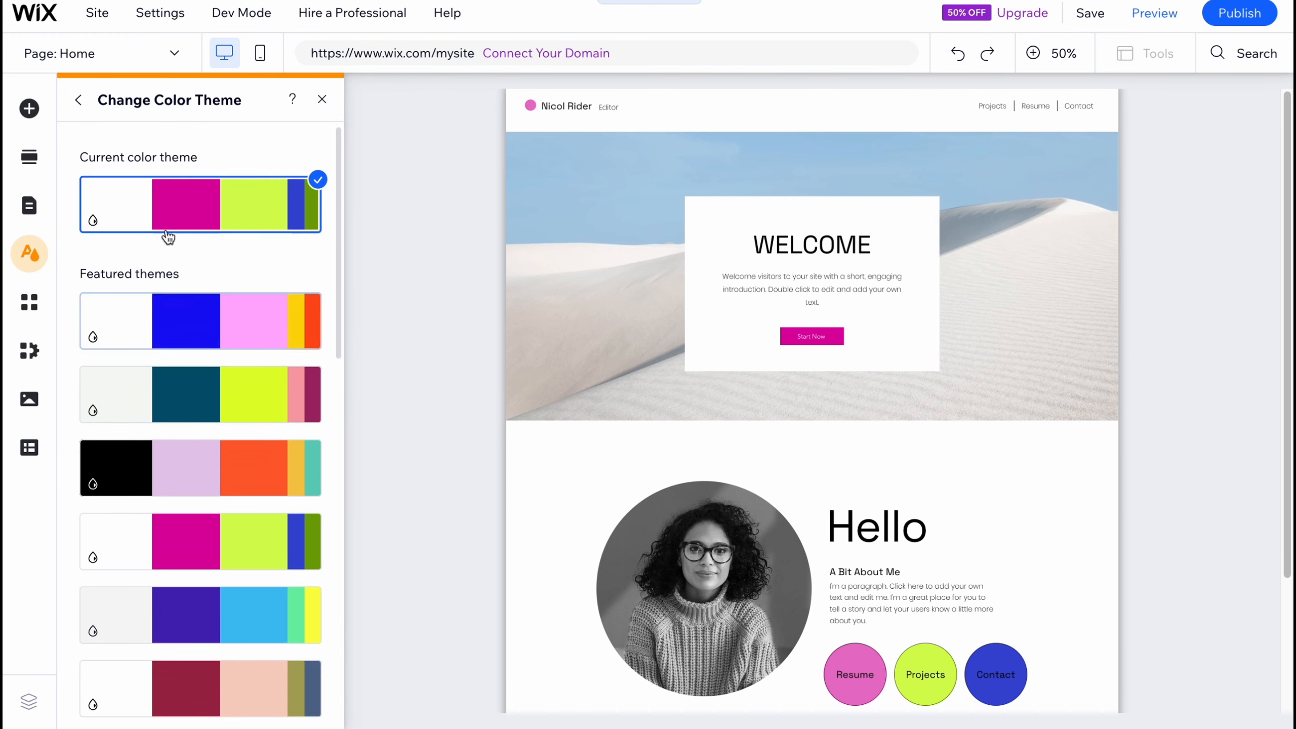
{"action": "left_click", "coordinate": [321, 100]}
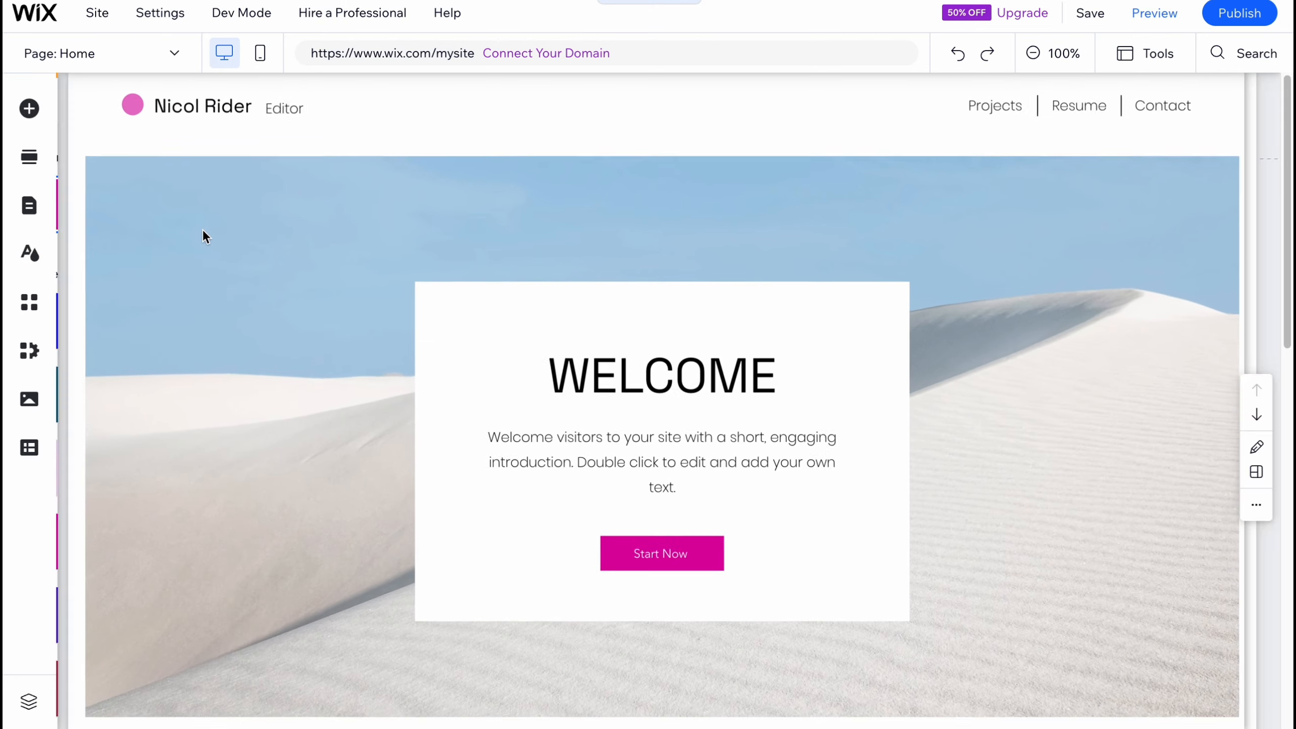
{"action": "left_click", "coordinate": [32, 254]}
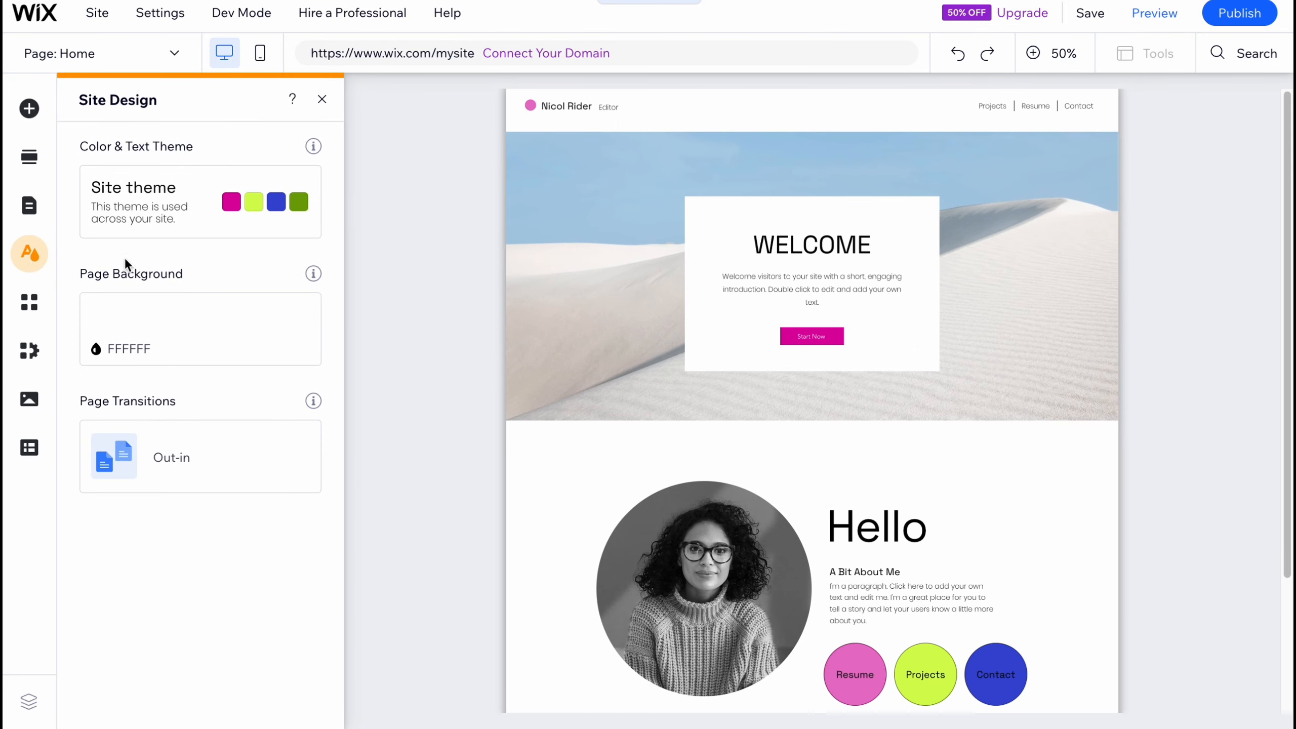
{"action": "left_click", "coordinate": [330, 101]}
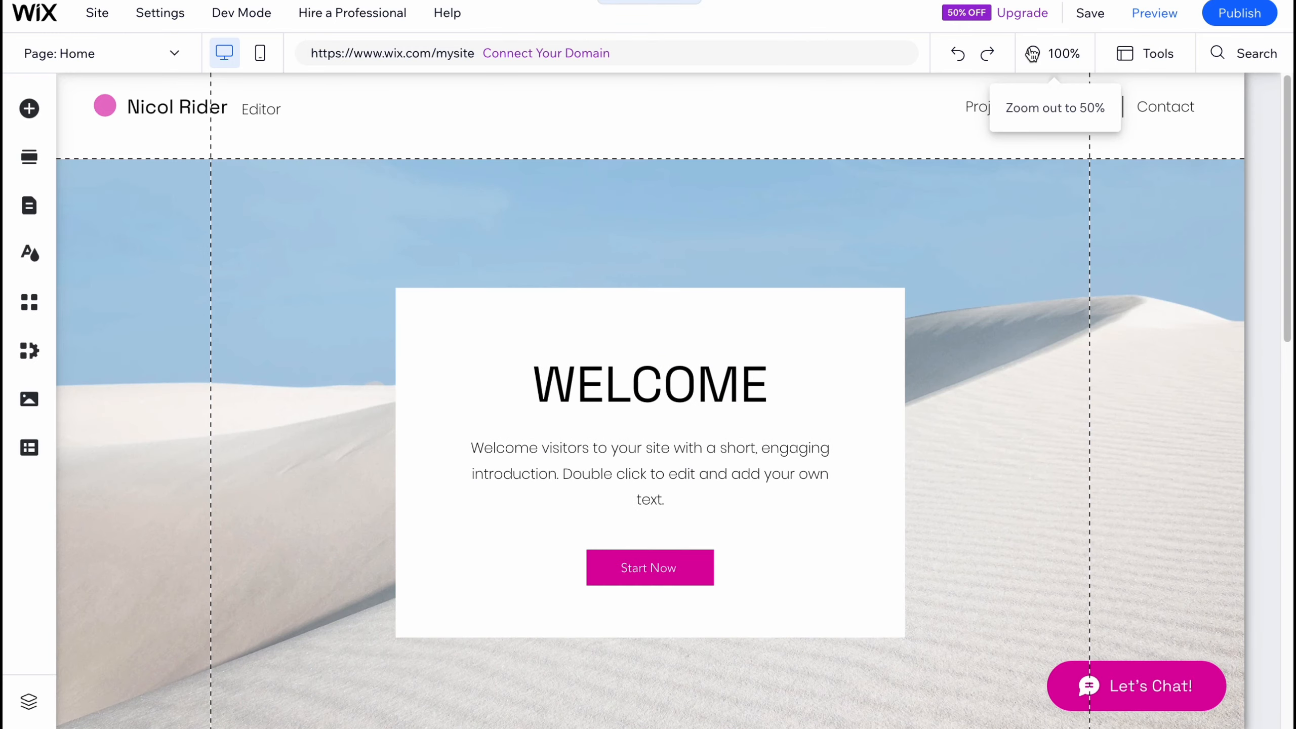
Move the Welcome section below the Intro section on the Home page, and move it back above.
{"action": "left_click", "coordinate": [1031, 54]}
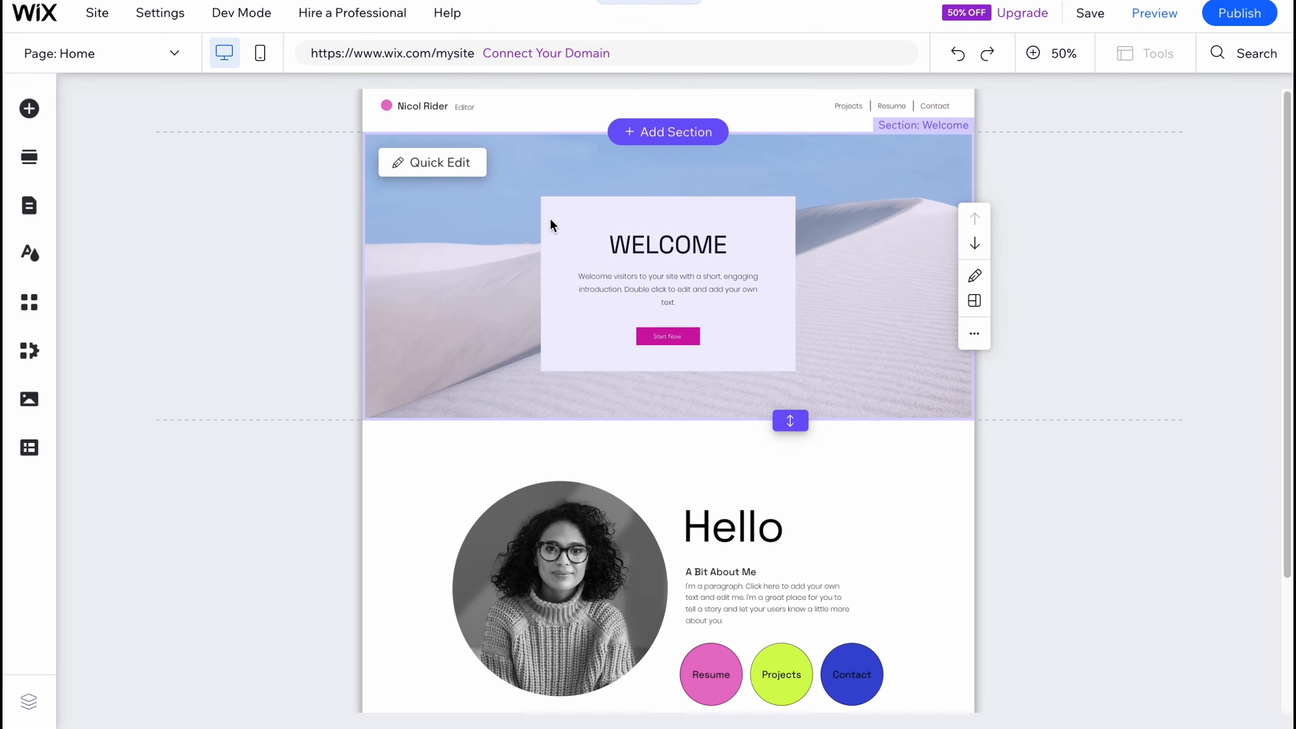
{"action": "scroll", "coordinate": [529, 269], "scroll_direction": "down", "scroll_amount": 3}
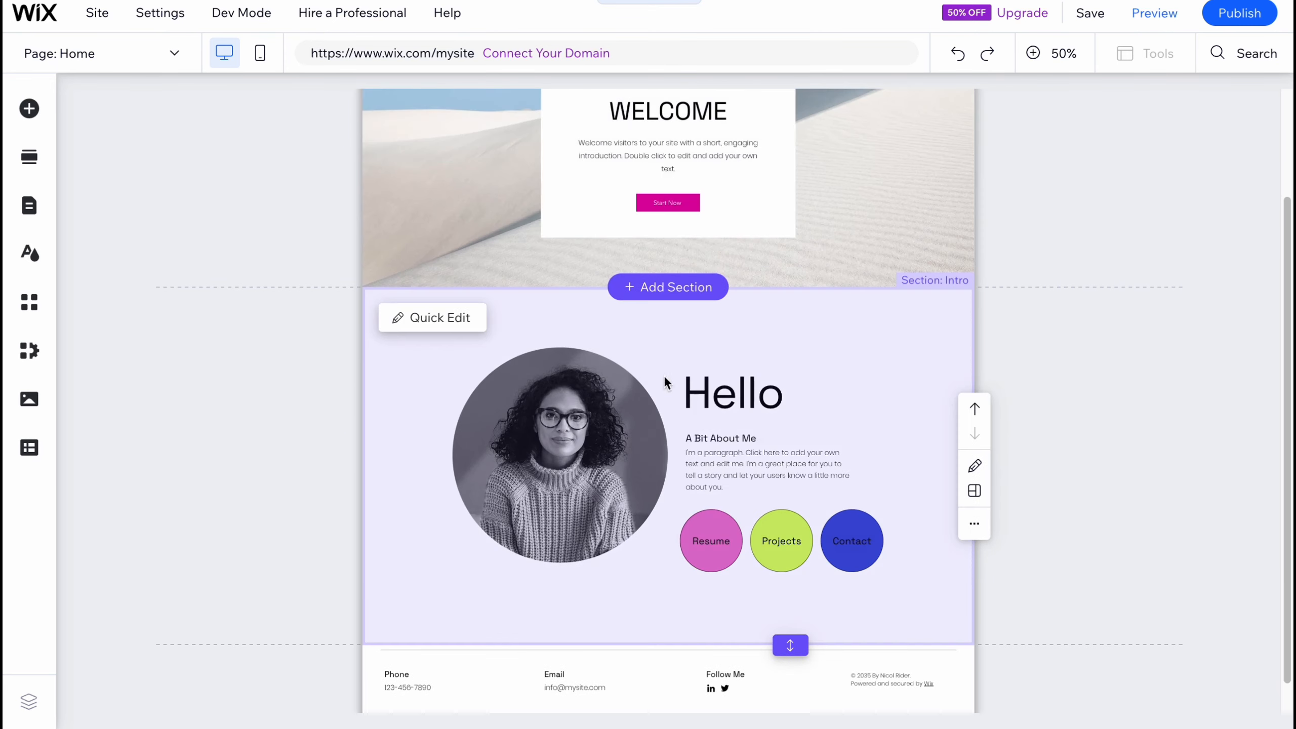
{"action": "scroll", "coordinate": [656, 529], "scroll_direction": "down", "scroll_amount": 1}
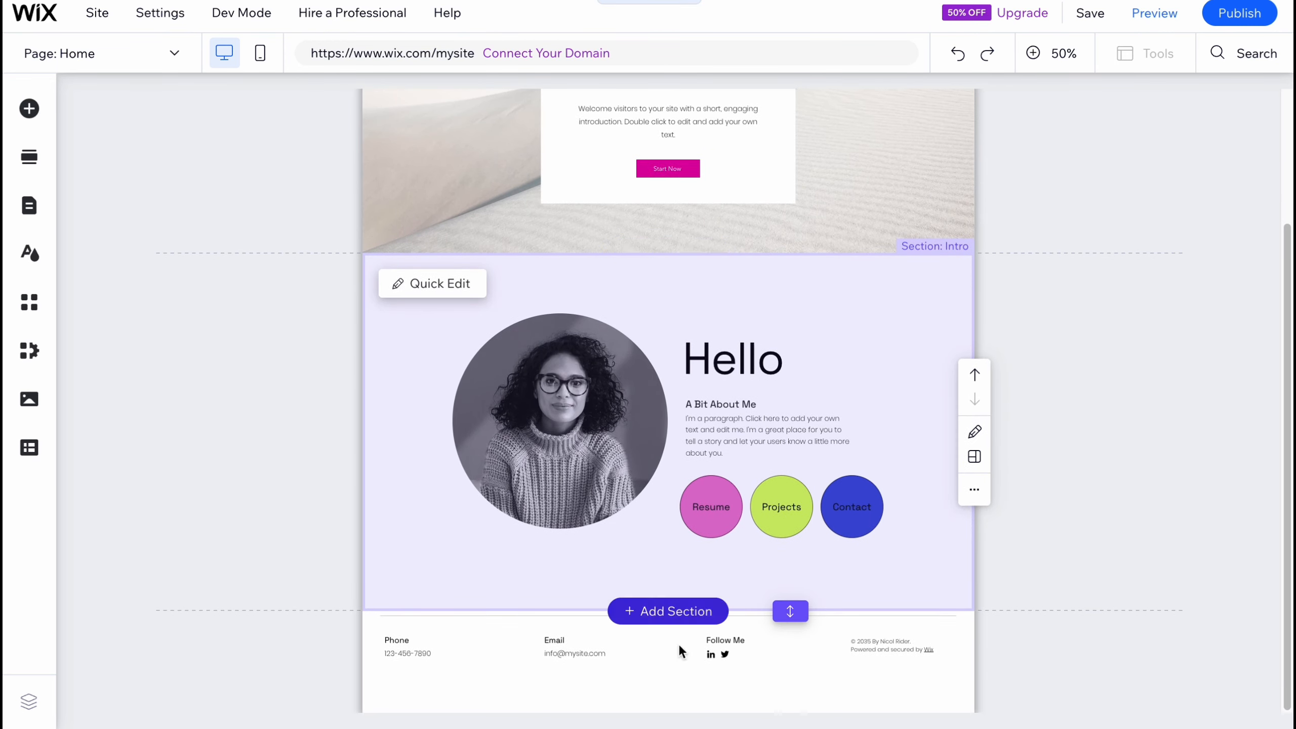
{"action": "scroll", "coordinate": [717, 335], "scroll_direction": "up", "scroll_amount": 4}
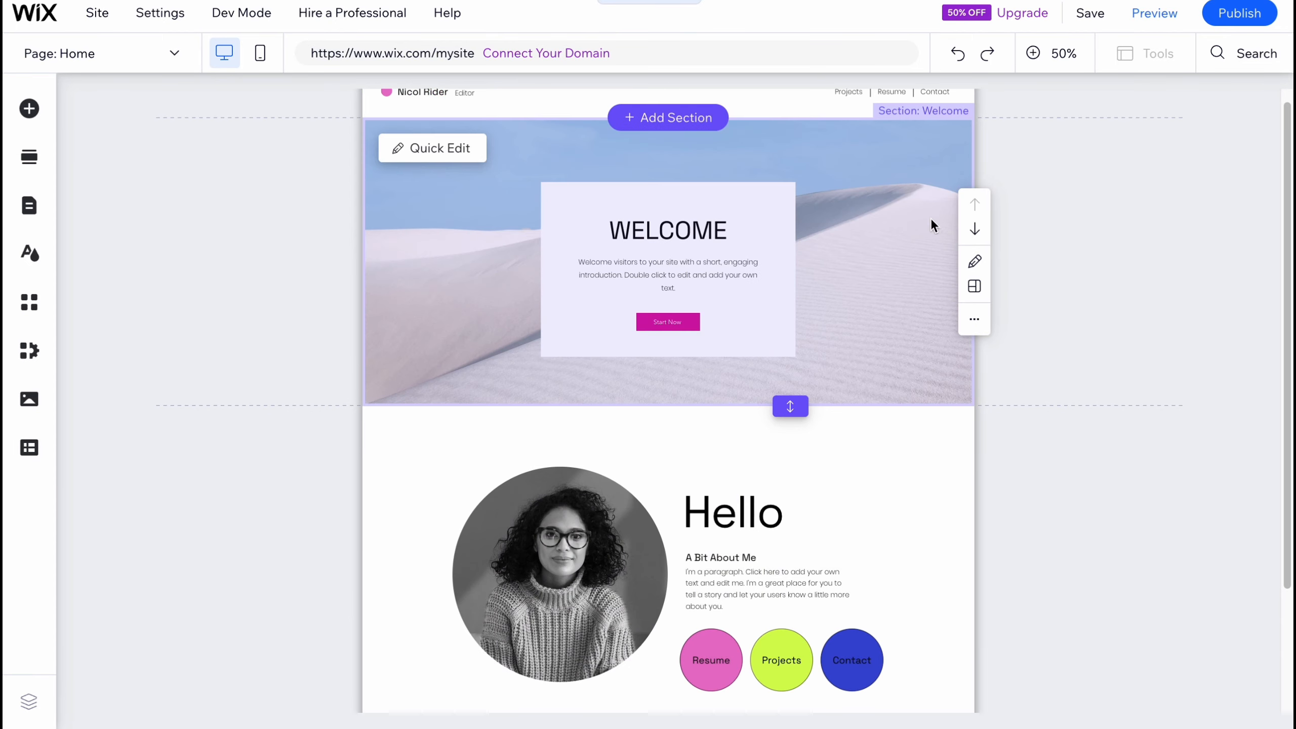
{"action": "left_click", "coordinate": [975, 229]}
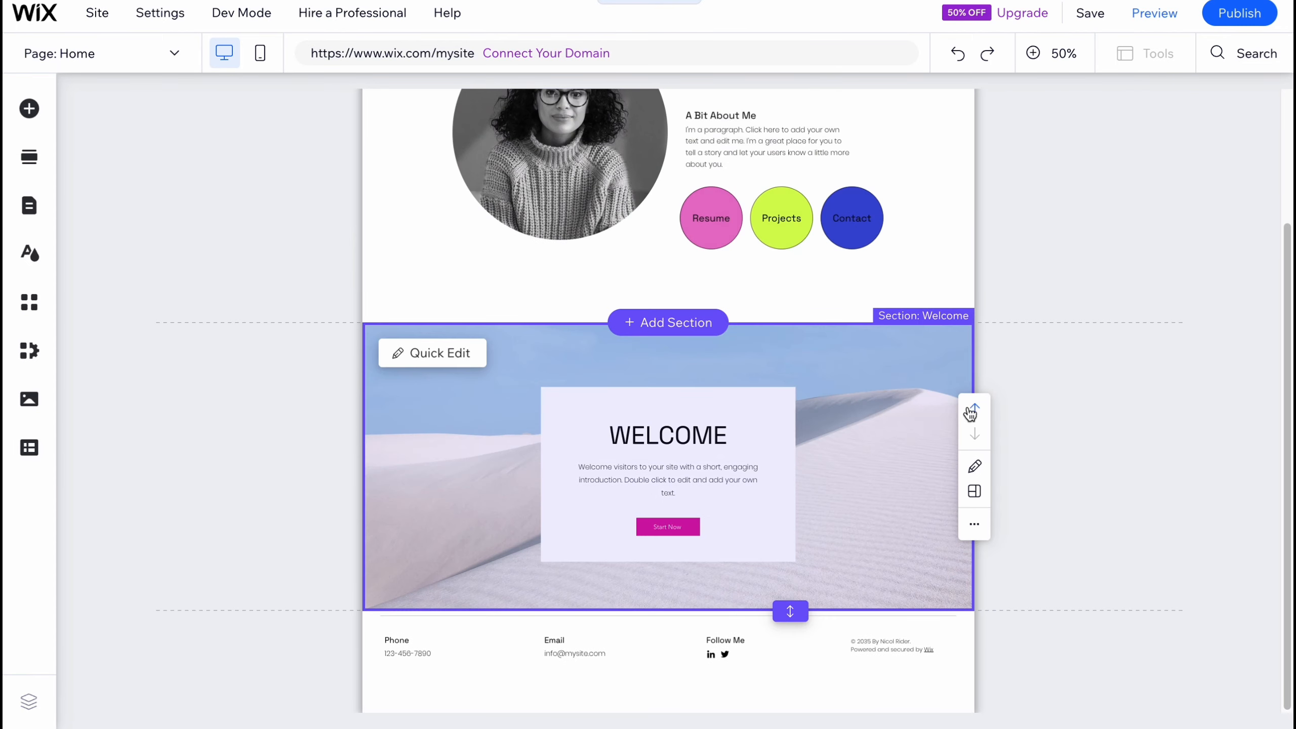
{"action": "left_click", "coordinate": [974, 412]}
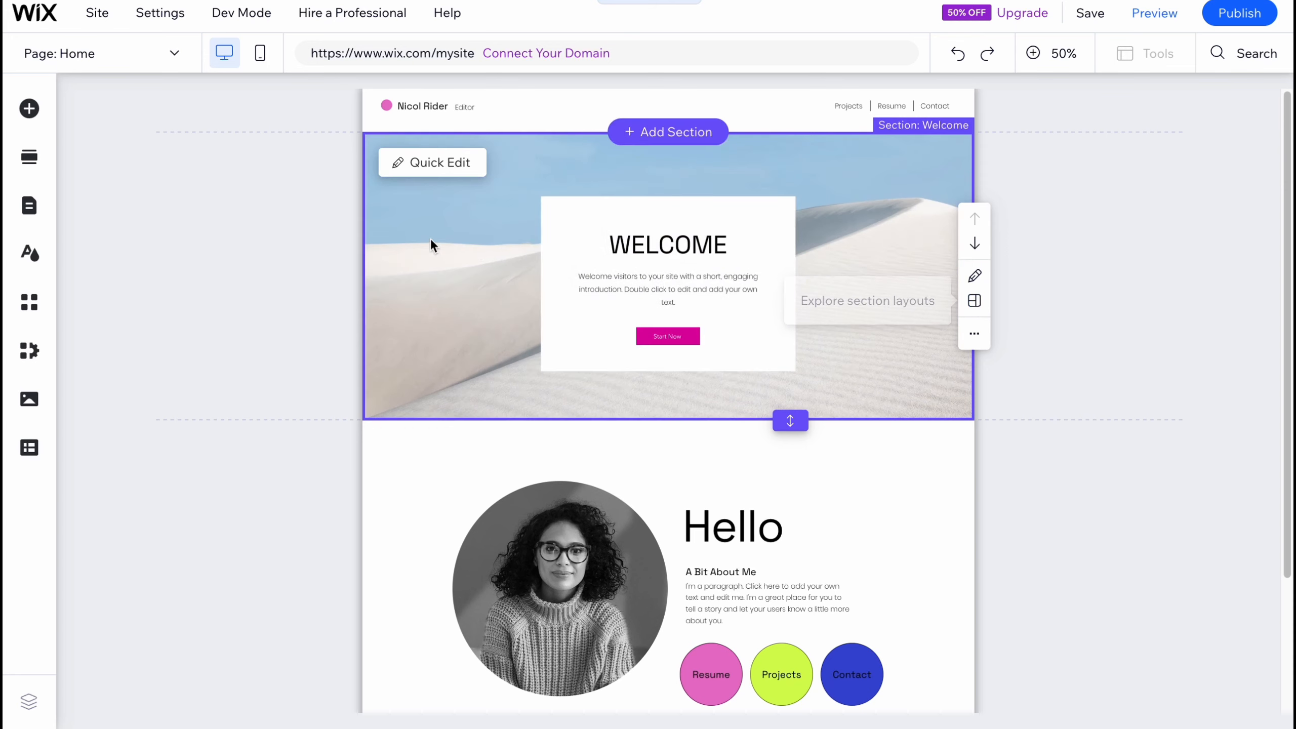
Try the citrus fruit background for the Welcome section, and replace it with the floating office supplies image.
{"action": "left_click", "coordinate": [429, 163]}
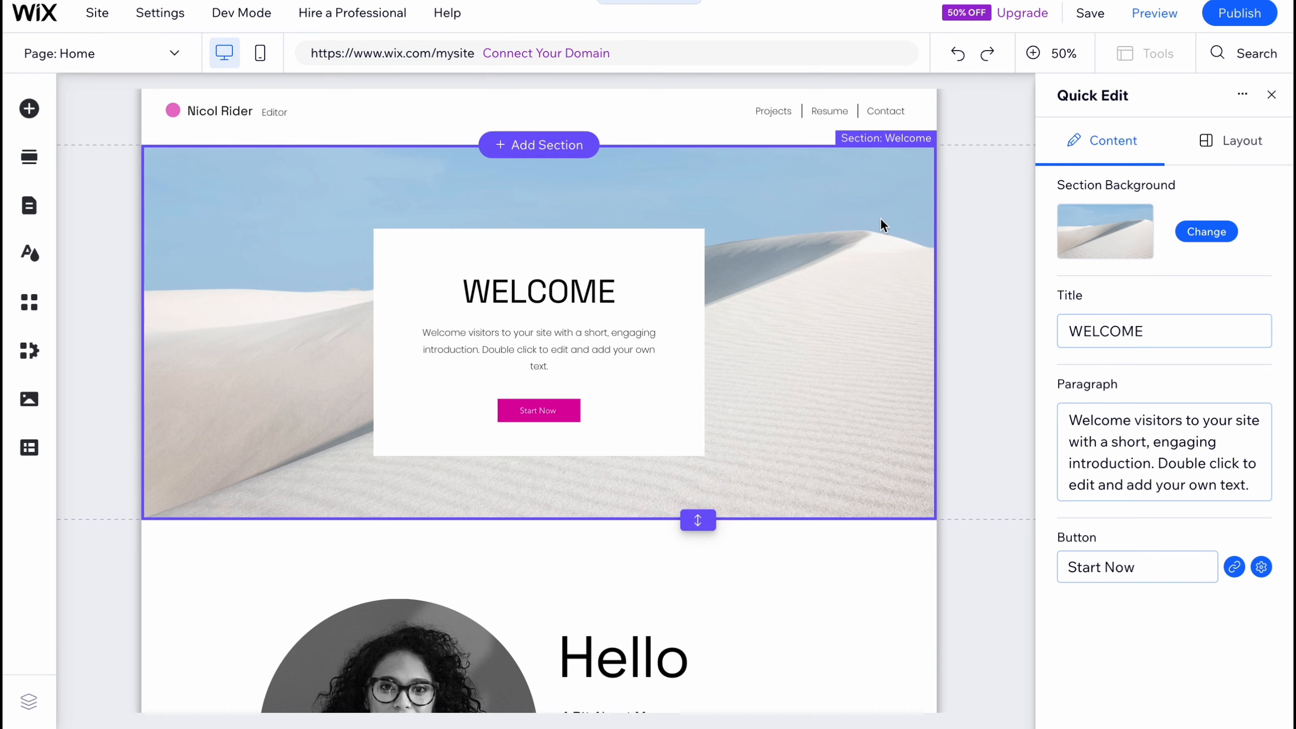
{"action": "left_click", "coordinate": [1221, 235]}
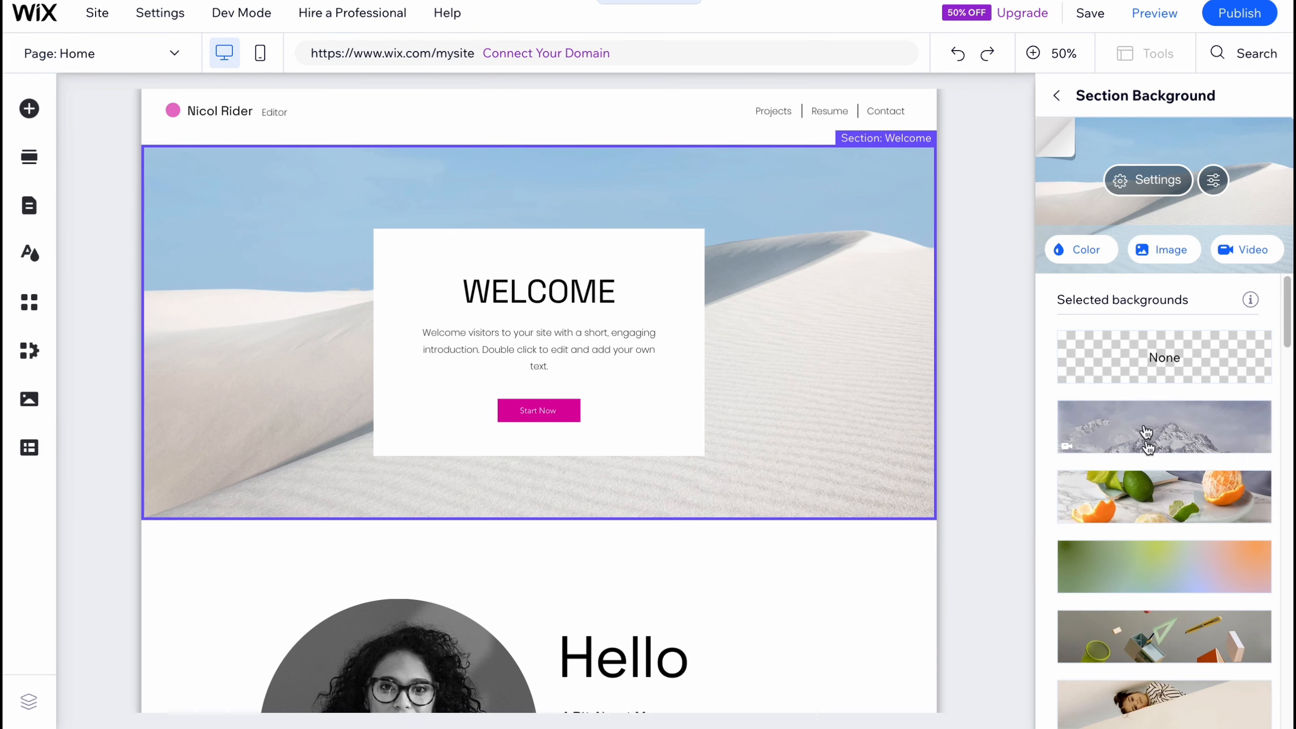
{"action": "left_click", "coordinate": [1169, 508]}
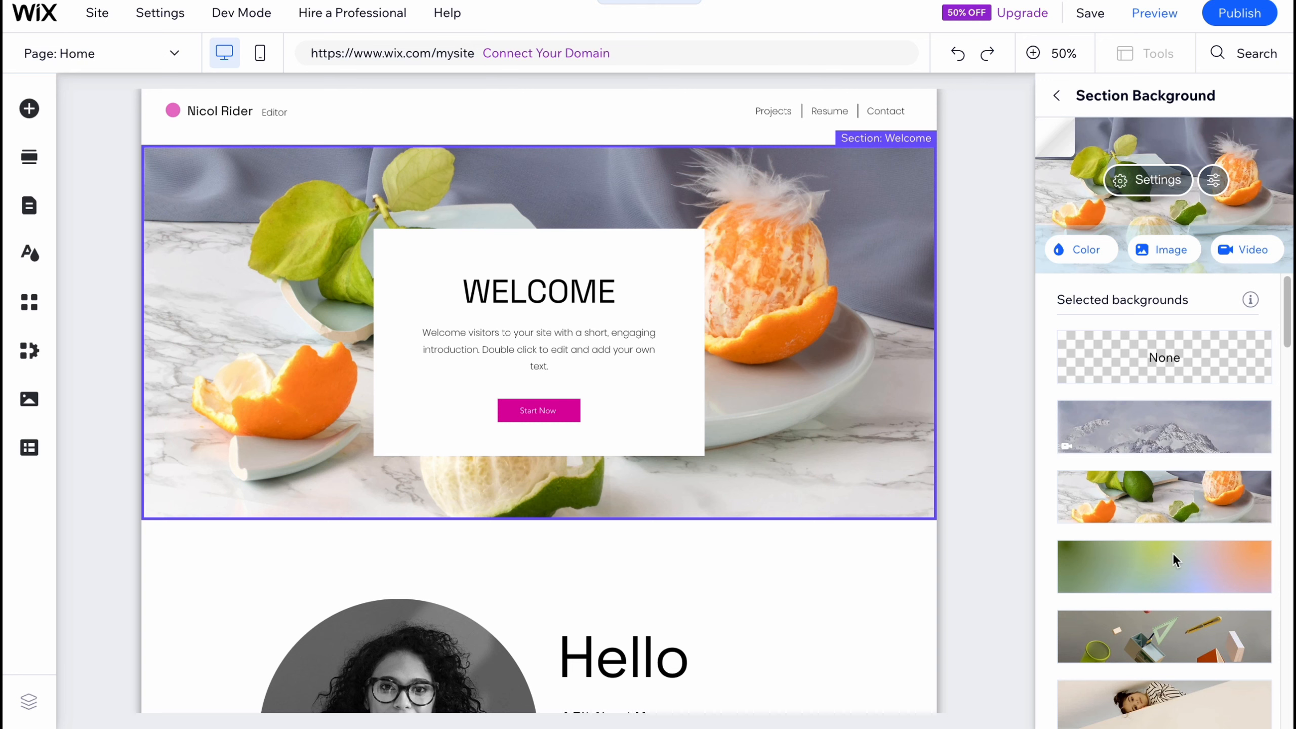
{"action": "left_click", "coordinate": [1185, 641]}
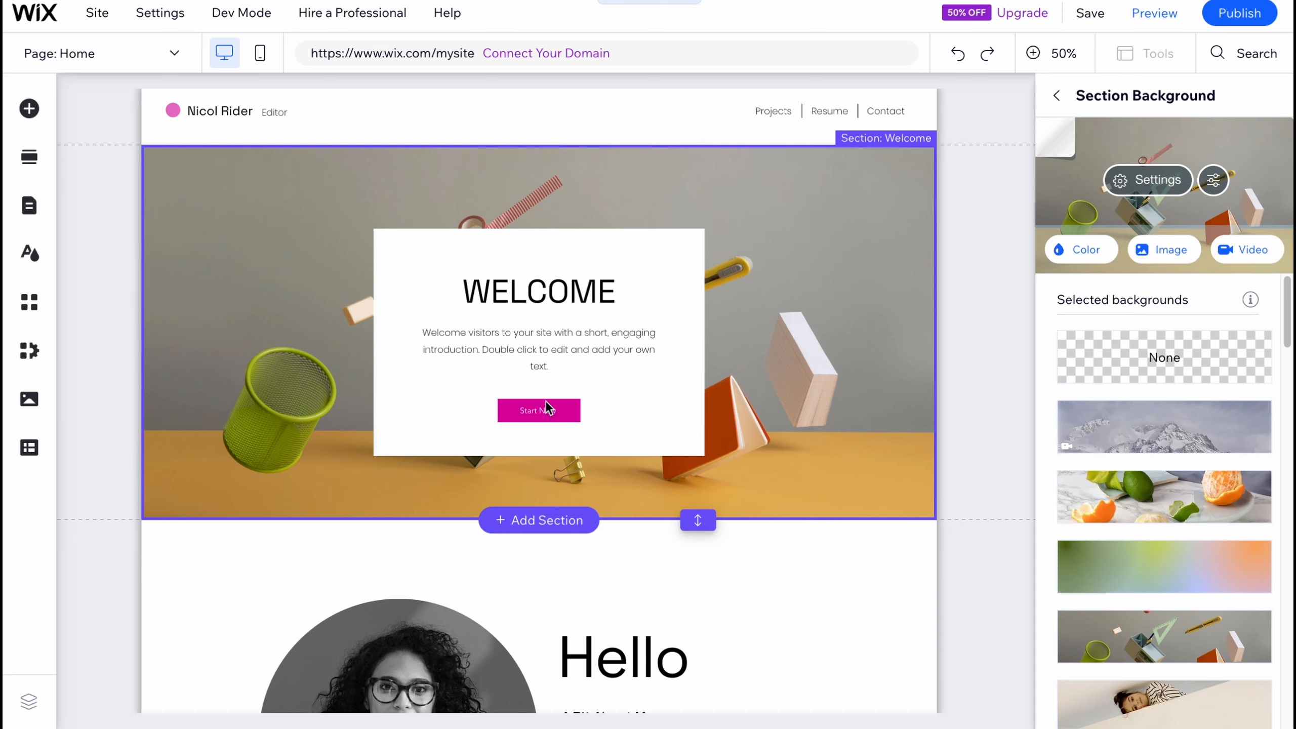
Move the WELCOME title slightly higher in its white box, set its font size to 88 px and make it bold.
{"action": "left_click", "coordinate": [533, 294]}
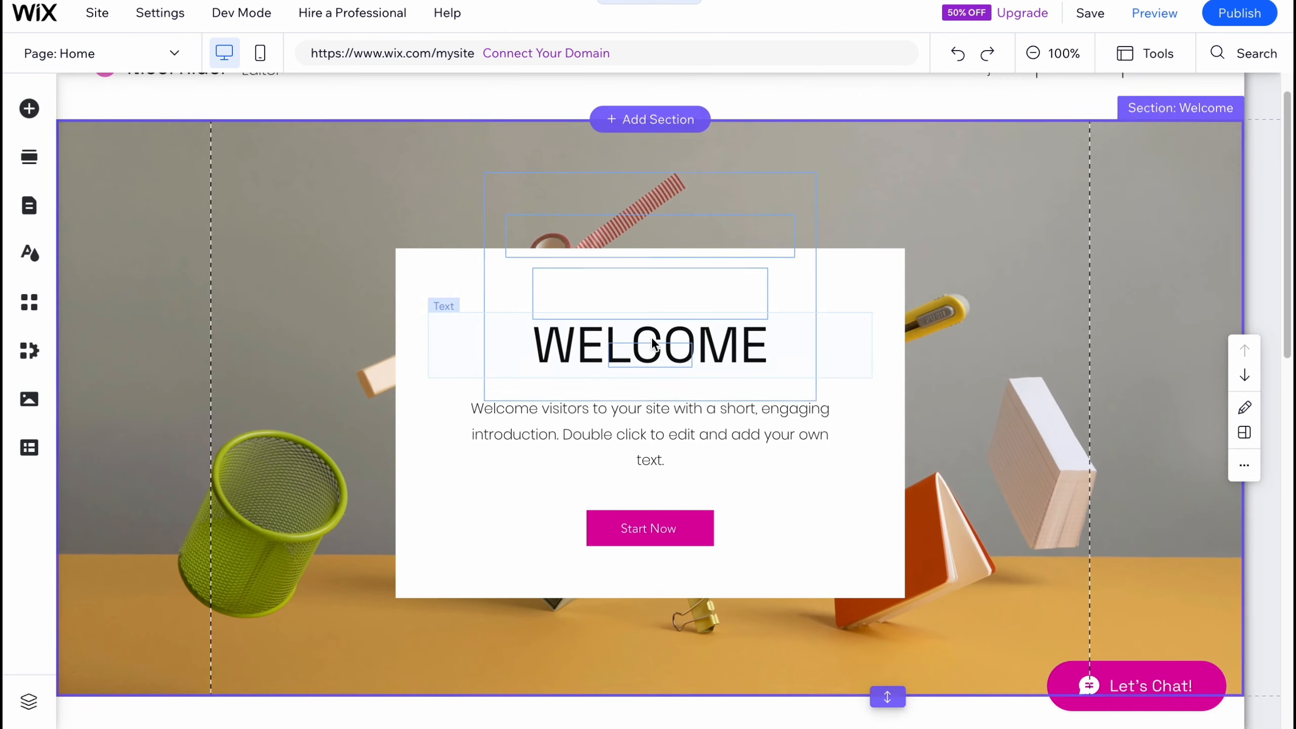
{"action": "left_click", "coordinate": [572, 359]}
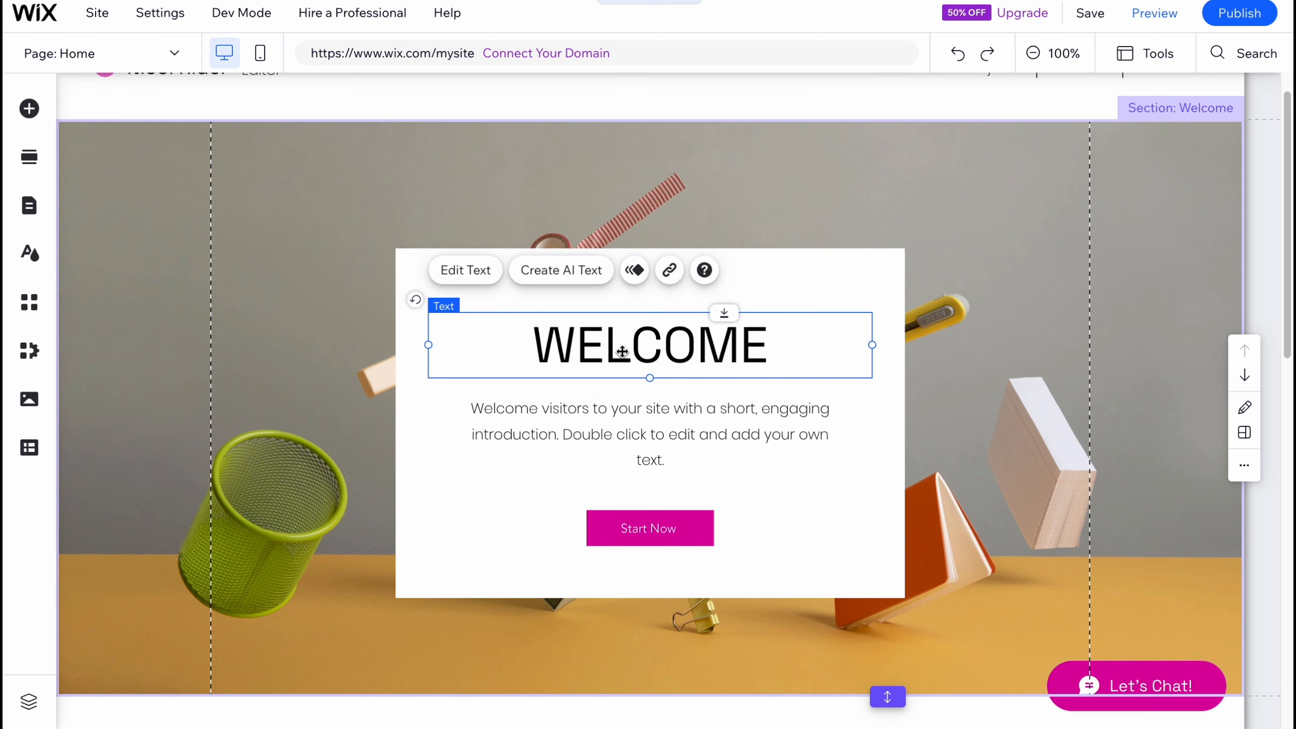
{"action": "left_click_drag", "start_coordinate": [622, 352], "coordinate": [613, 327]}
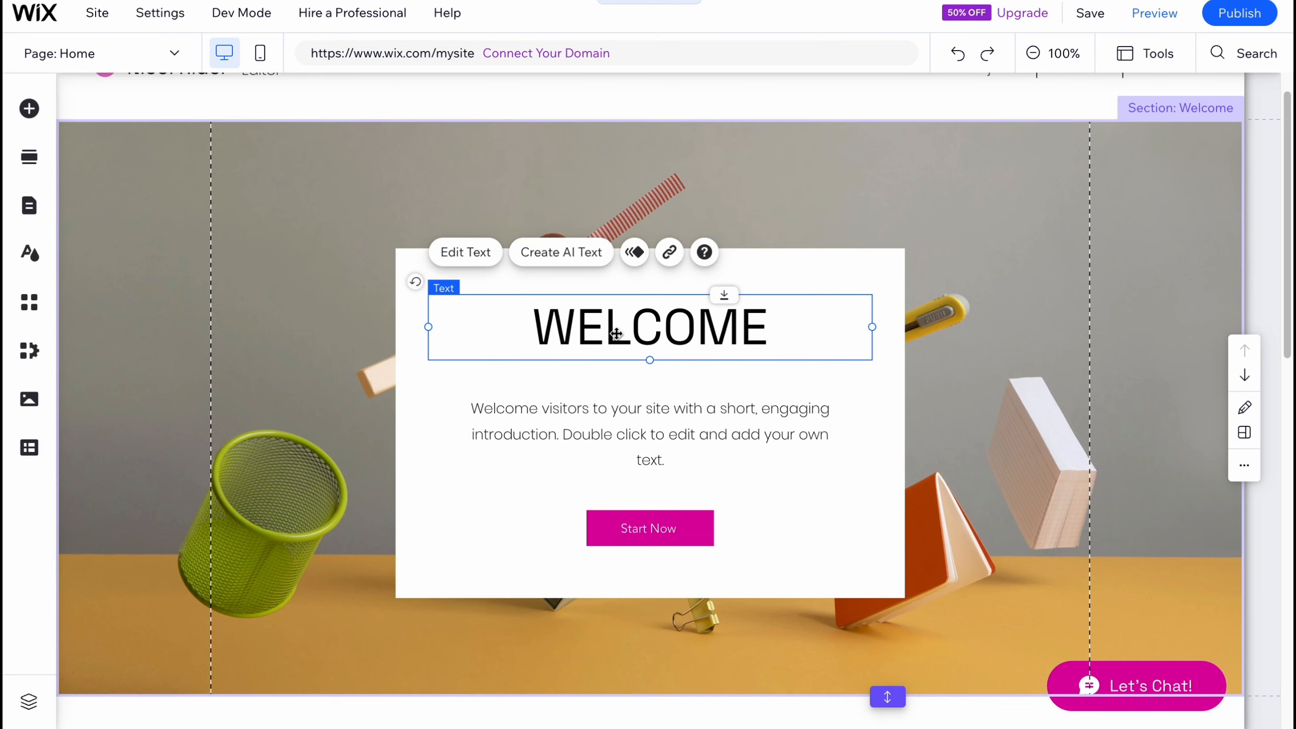
{"action": "left_click", "coordinate": [470, 255]}
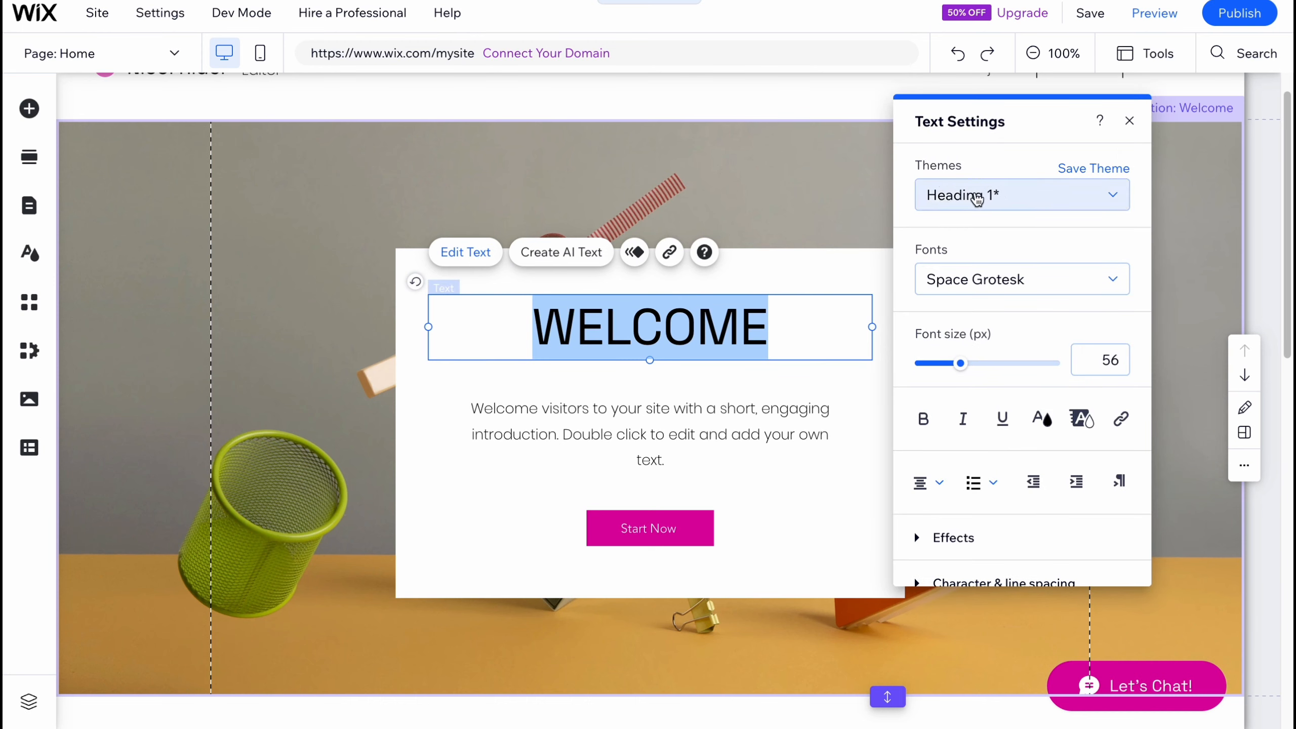
{"action": "mouse_move", "coordinate": [960, 363]}
{"action": "left_mouse_down"}
{"action": "mouse_move", "coordinate": [995, 359]}
{"action": "mouse_move", "coordinate": [982, 361]}
{"action": "left_mouse_up"}
{"action": "left_click", "coordinate": [923, 418]}
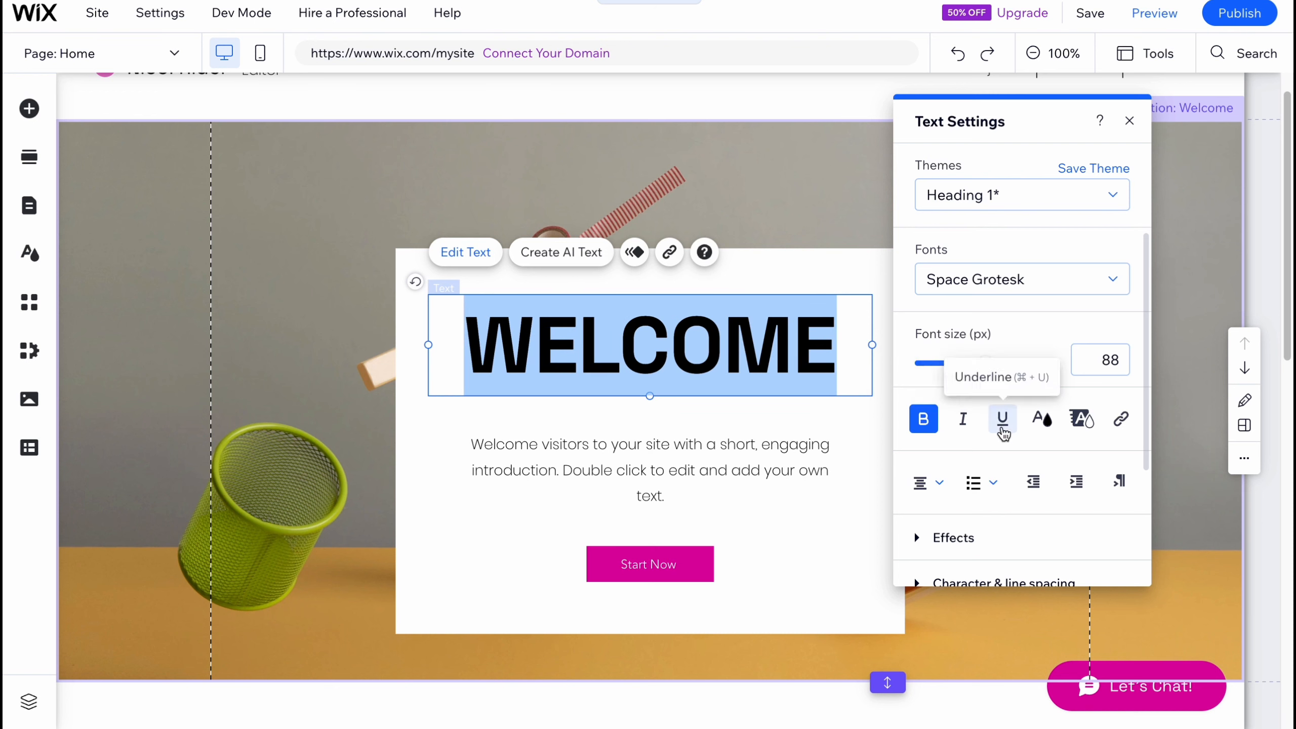
{"action": "scroll", "coordinate": [1021, 426], "scroll_direction": "down", "scroll_amount": 3}
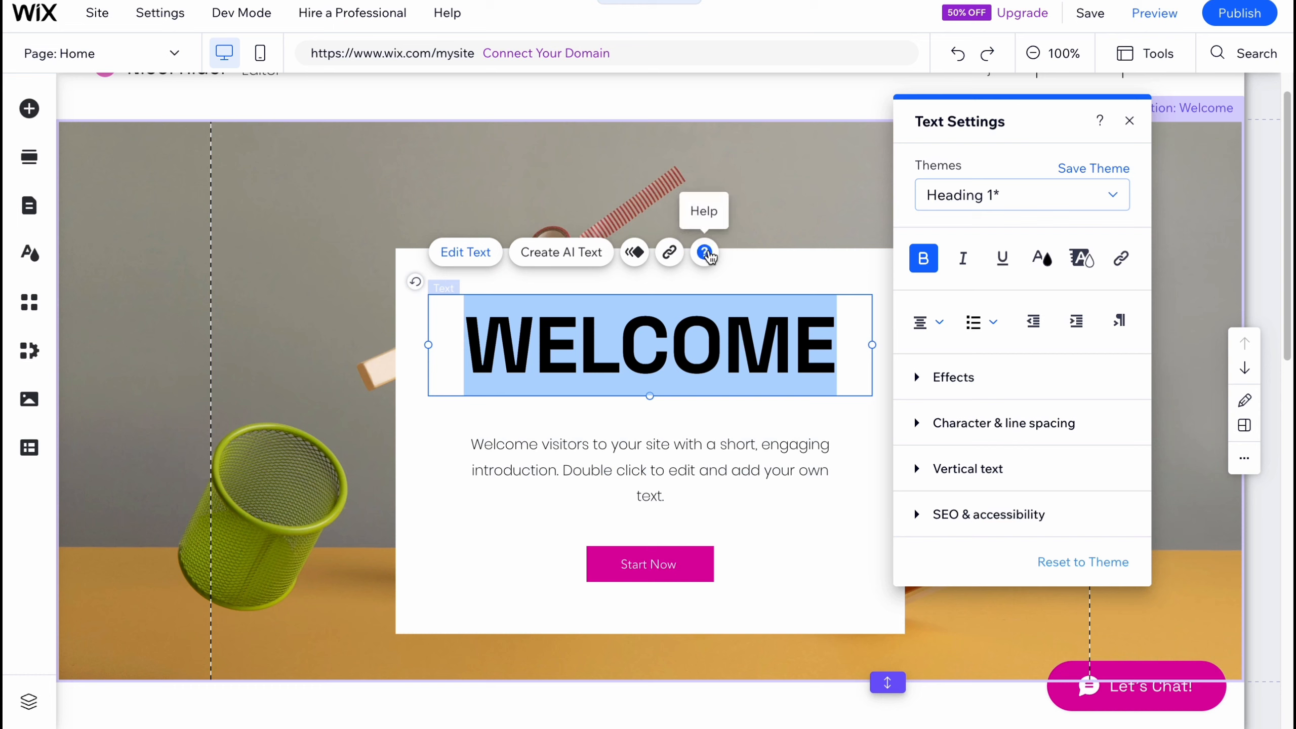
Examine the text settings and link options of the Start Now button without adding a link.
{"action": "left_click", "coordinate": [651, 560]}
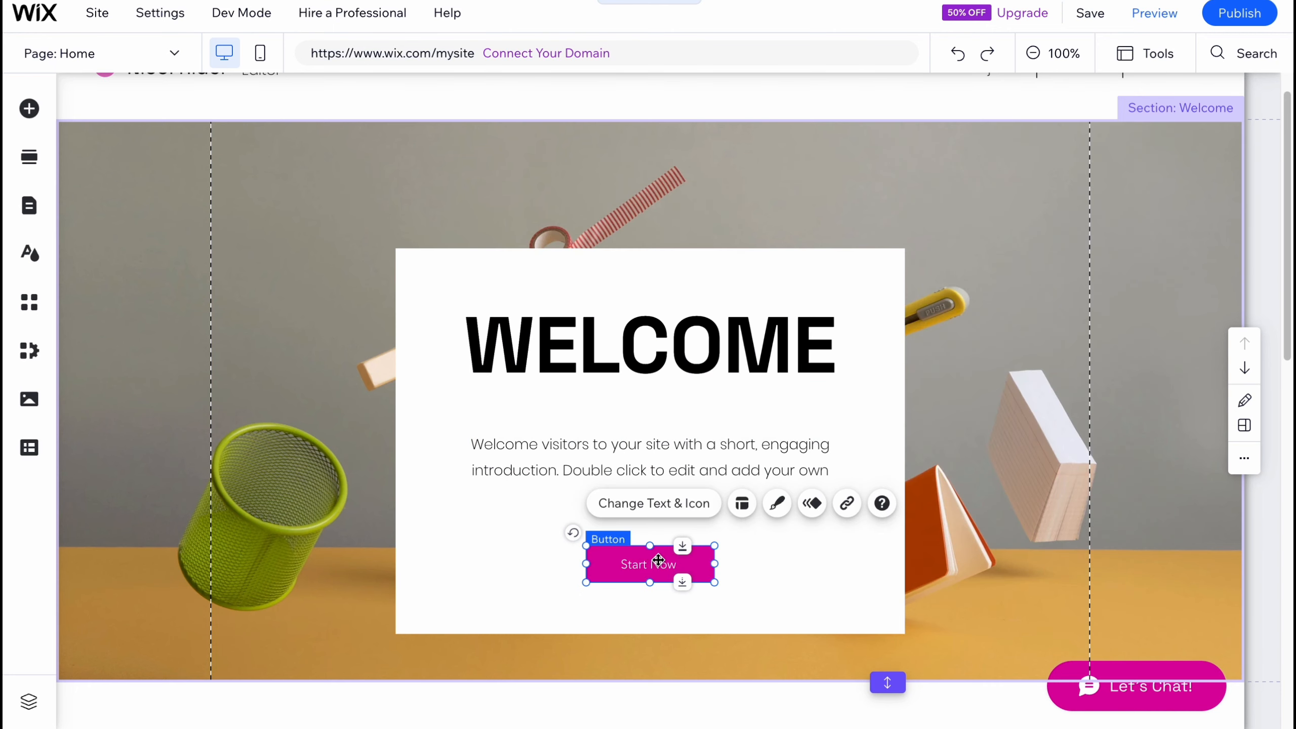
{"action": "left_click", "coordinate": [643, 504]}
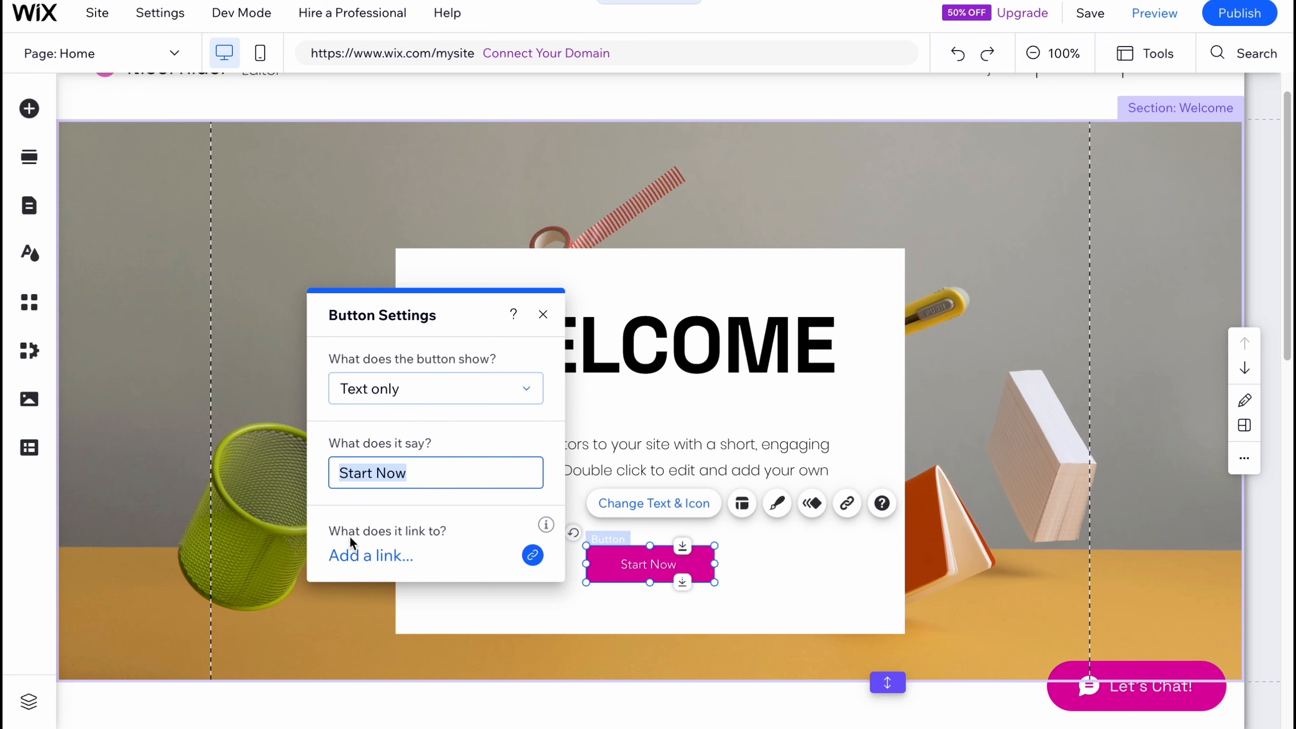
{"action": "left_click", "coordinate": [399, 559]}
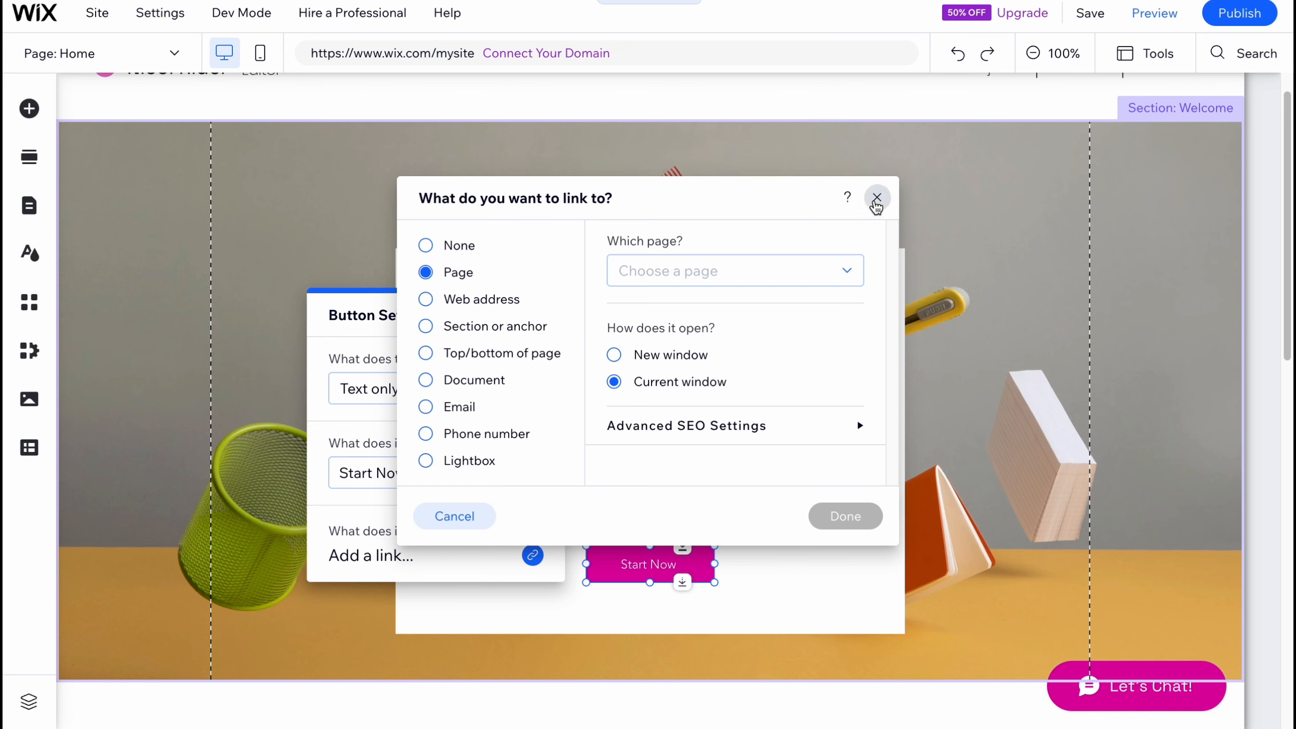
{"action": "left_click", "coordinate": [877, 197]}
Add the free Wix mountain road image to the Welcome section, shrink it and place it over the white box's upper-left corner.
{"action": "left_click", "coordinate": [29, 108]}
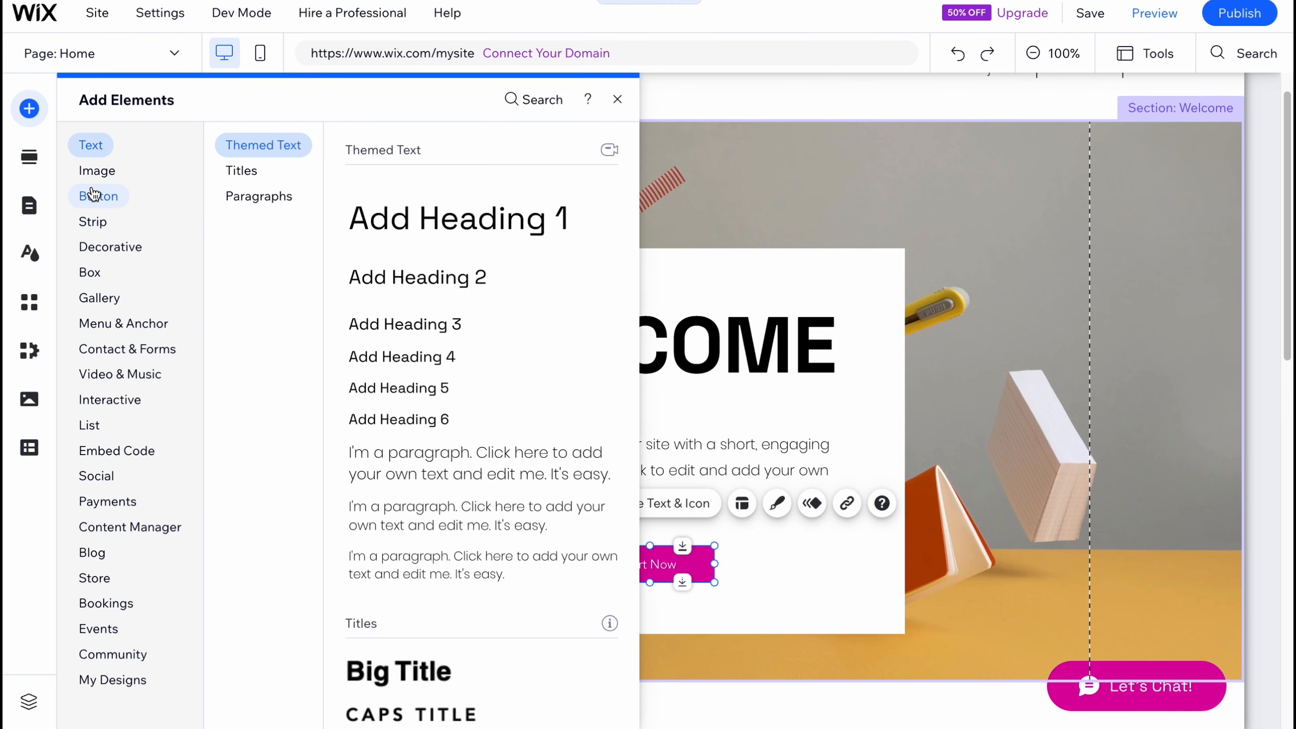
{"action": "left_click", "coordinate": [94, 196]}
{"action": "left_click", "coordinate": [94, 174]}
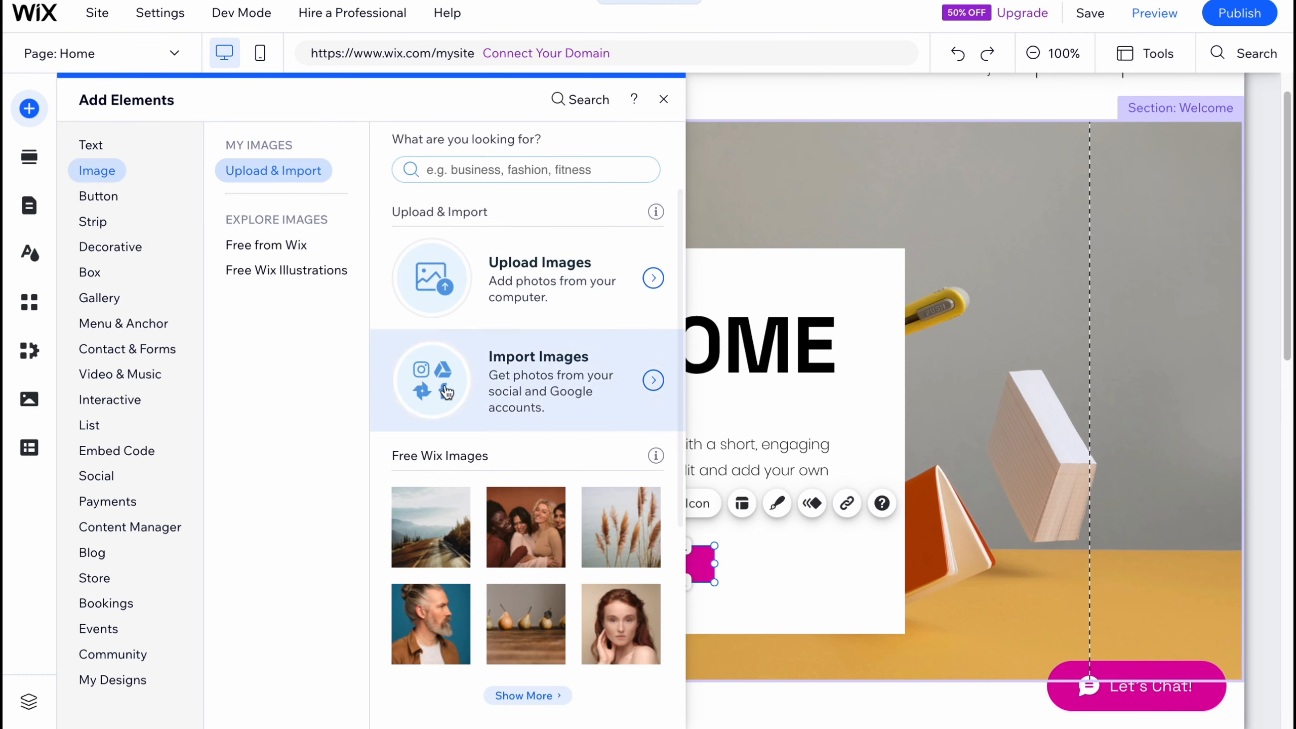
{"action": "left_click", "coordinate": [431, 527]}
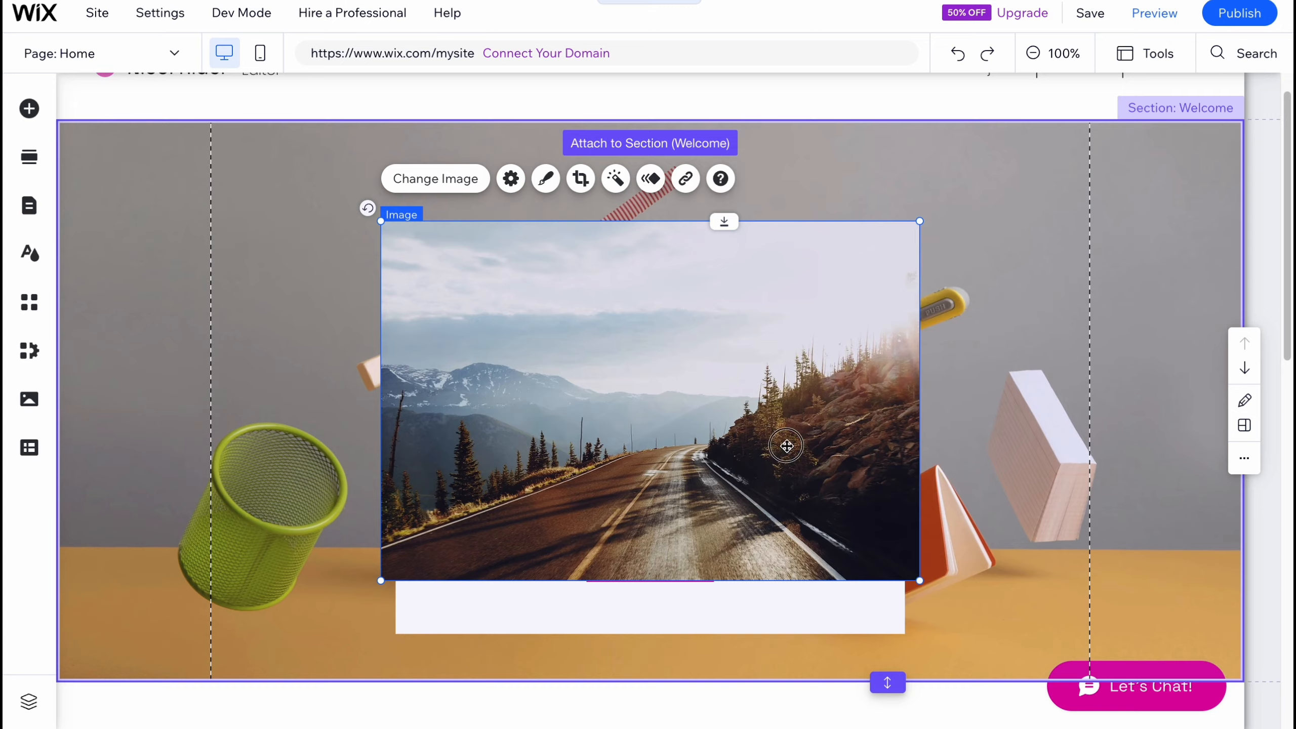
{"action": "left_click_drag", "start_coordinate": [786, 446], "coordinate": [925, 363]}
{"action": "left_click_drag", "start_coordinate": [1057, 498], "coordinate": [741, 289]}
{"action": "left_click_drag", "start_coordinate": [631, 263], "coordinate": [338, 243]}
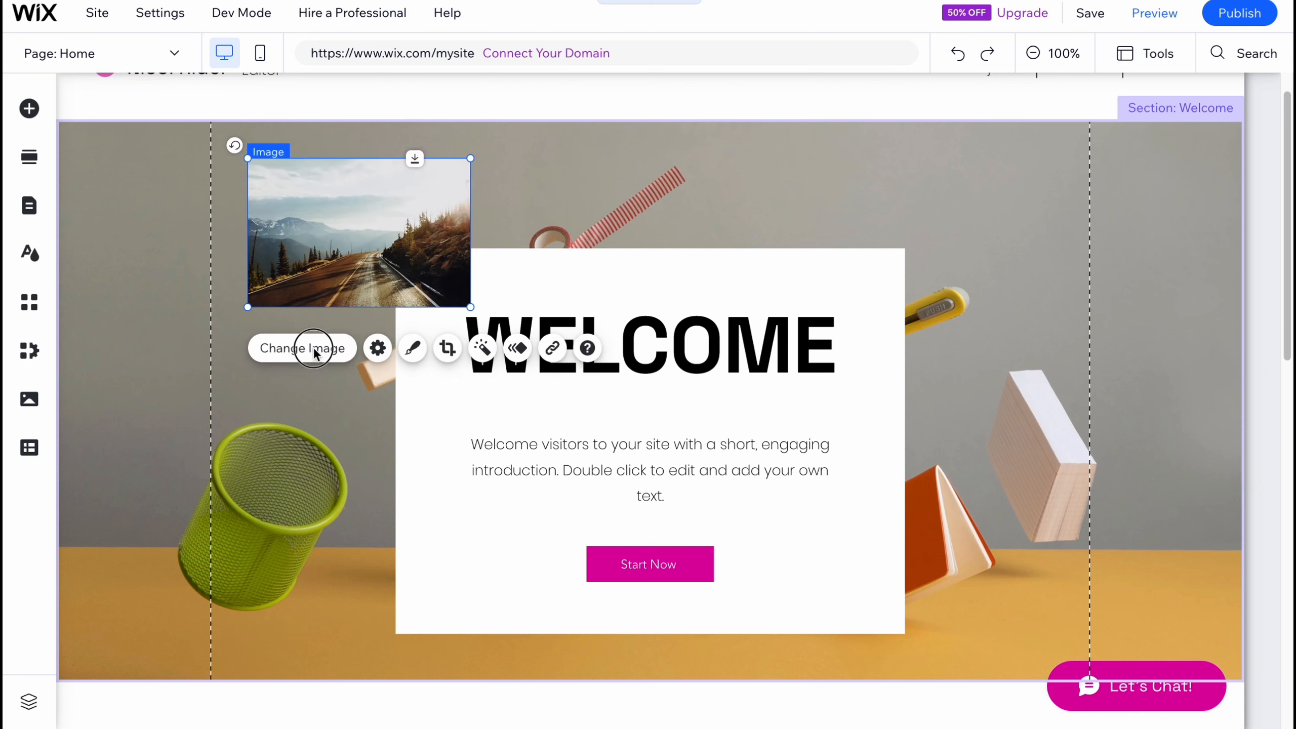
{"action": "left_click", "coordinate": [310, 349]}
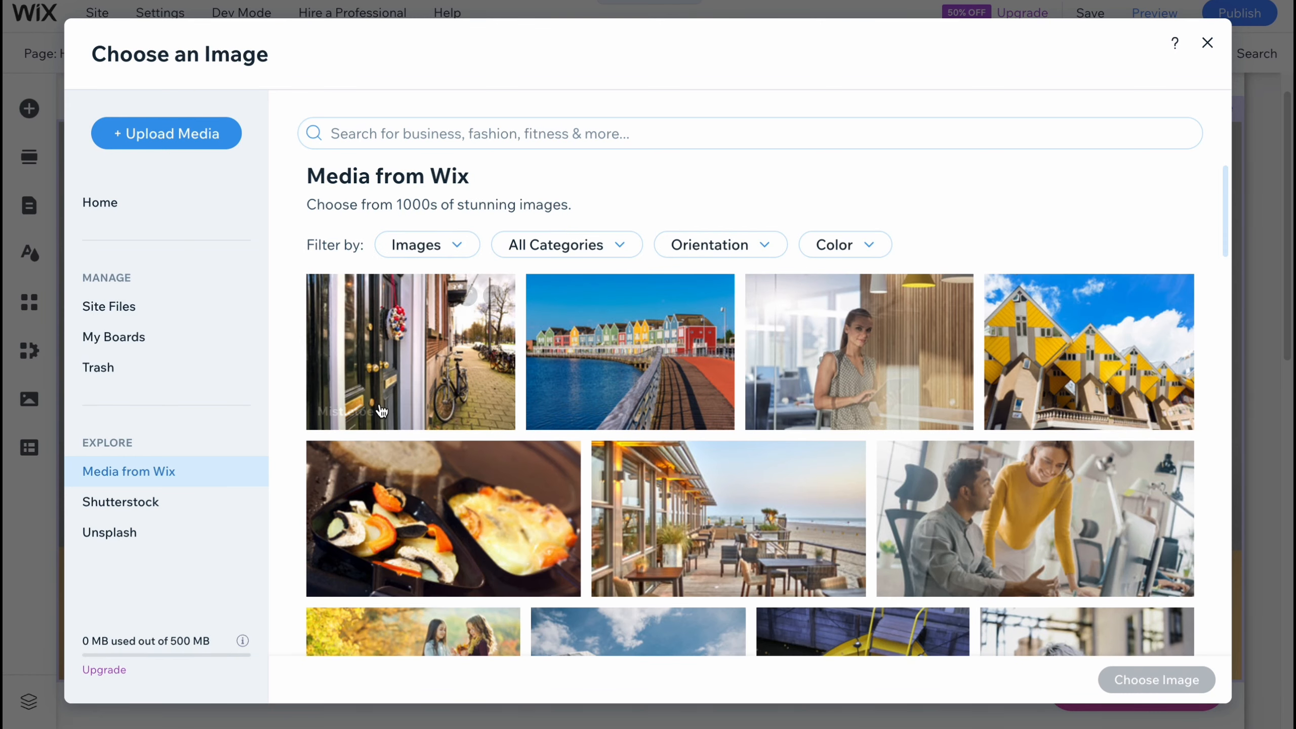
{"action": "left_click", "coordinate": [1207, 43]}
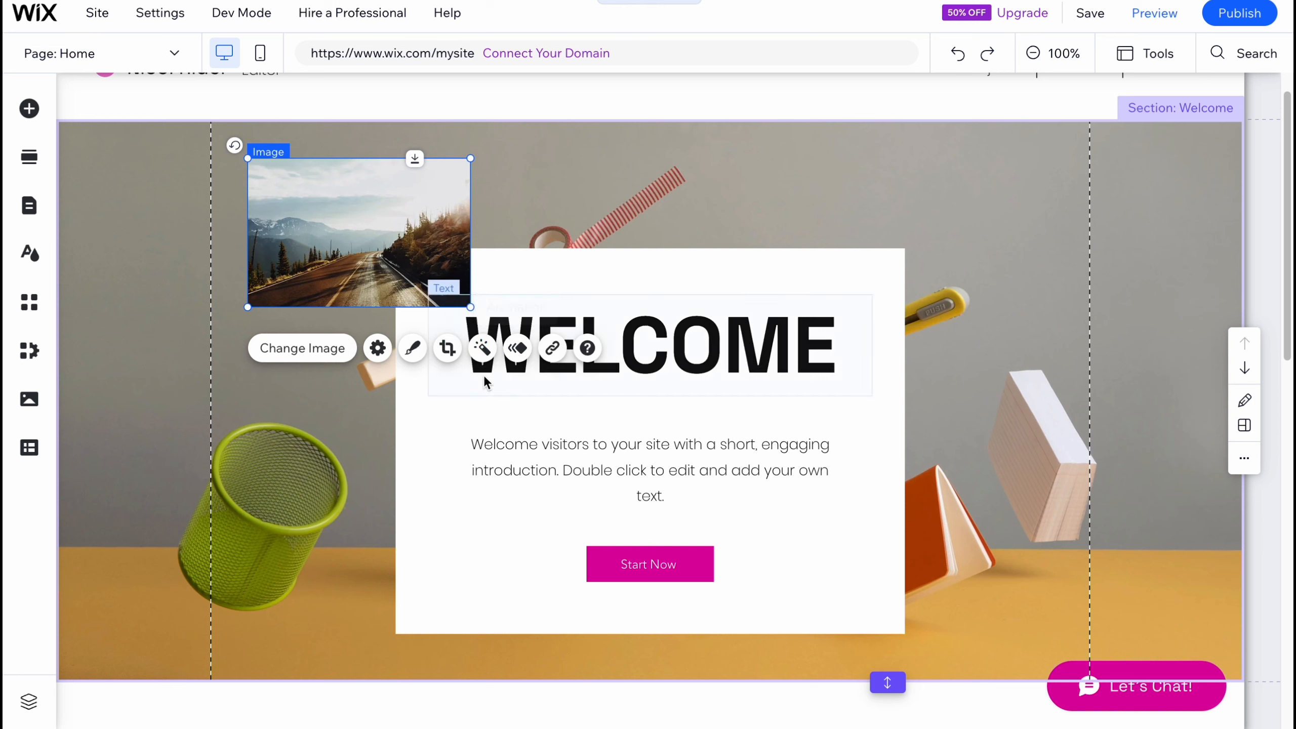
Save the site under the free Wix.com domain with the address ending site-1.
{"action": "left_click", "coordinate": [685, 202]}
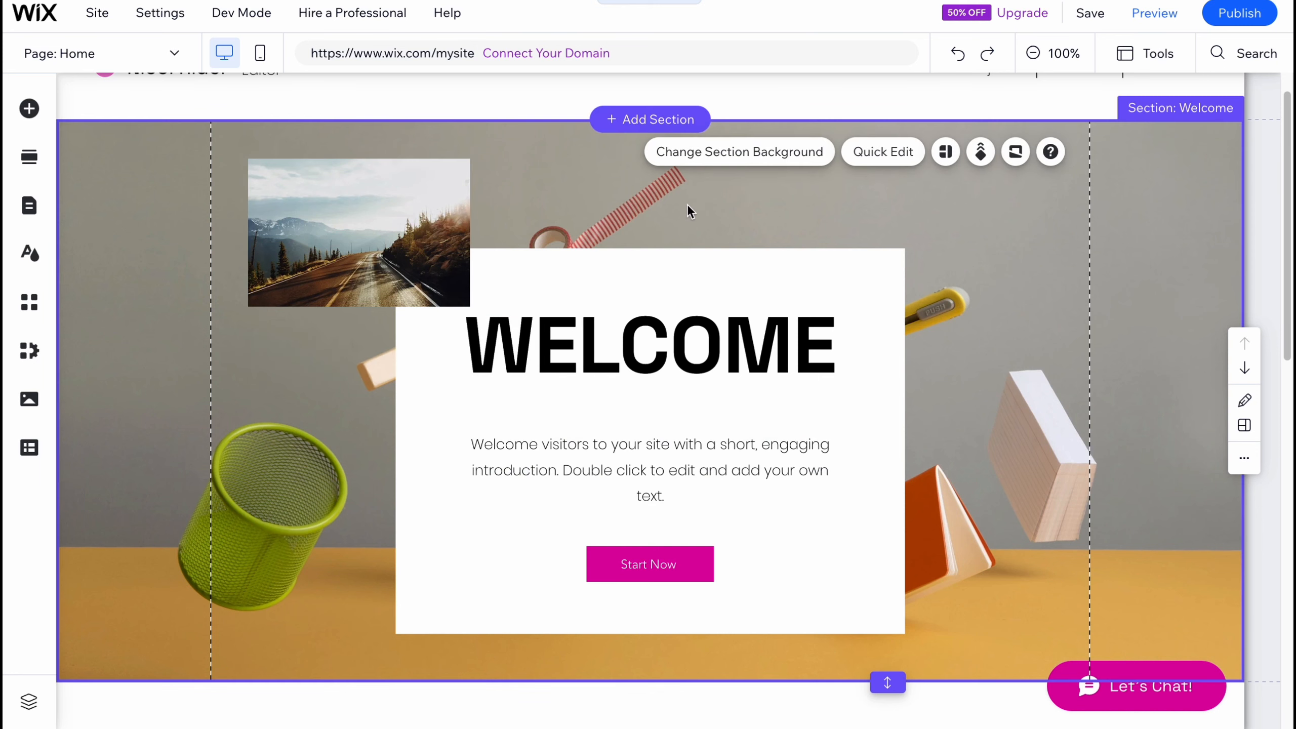
{"action": "left_click", "coordinate": [1092, 15]}
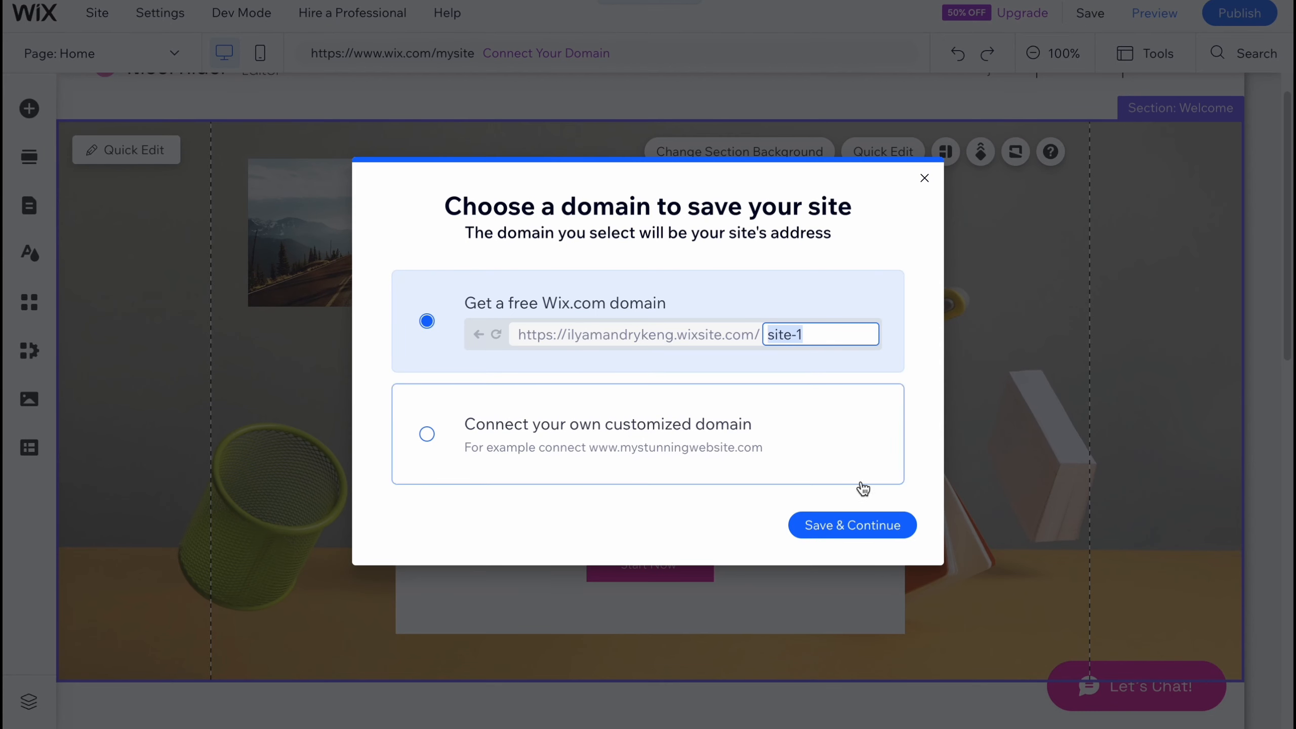
{"action": "left_click", "coordinate": [868, 533]}
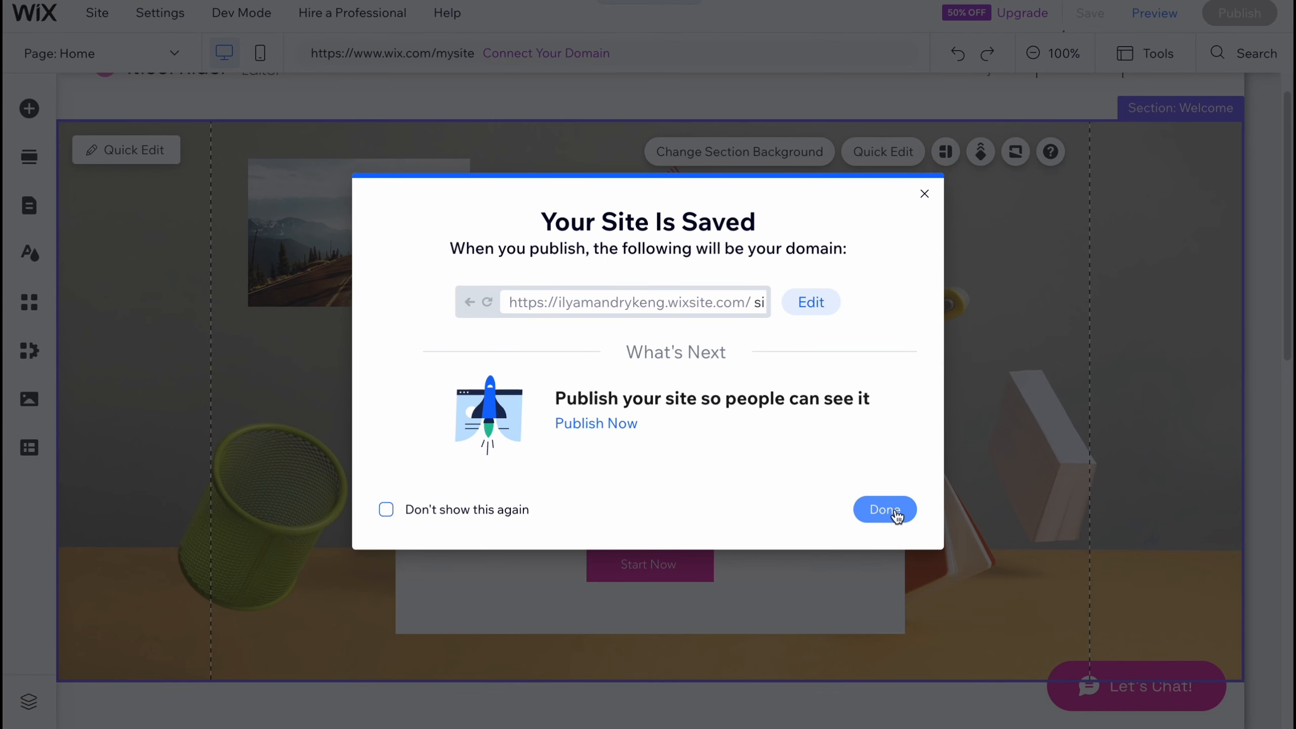
{"action": "left_click", "coordinate": [896, 510]}
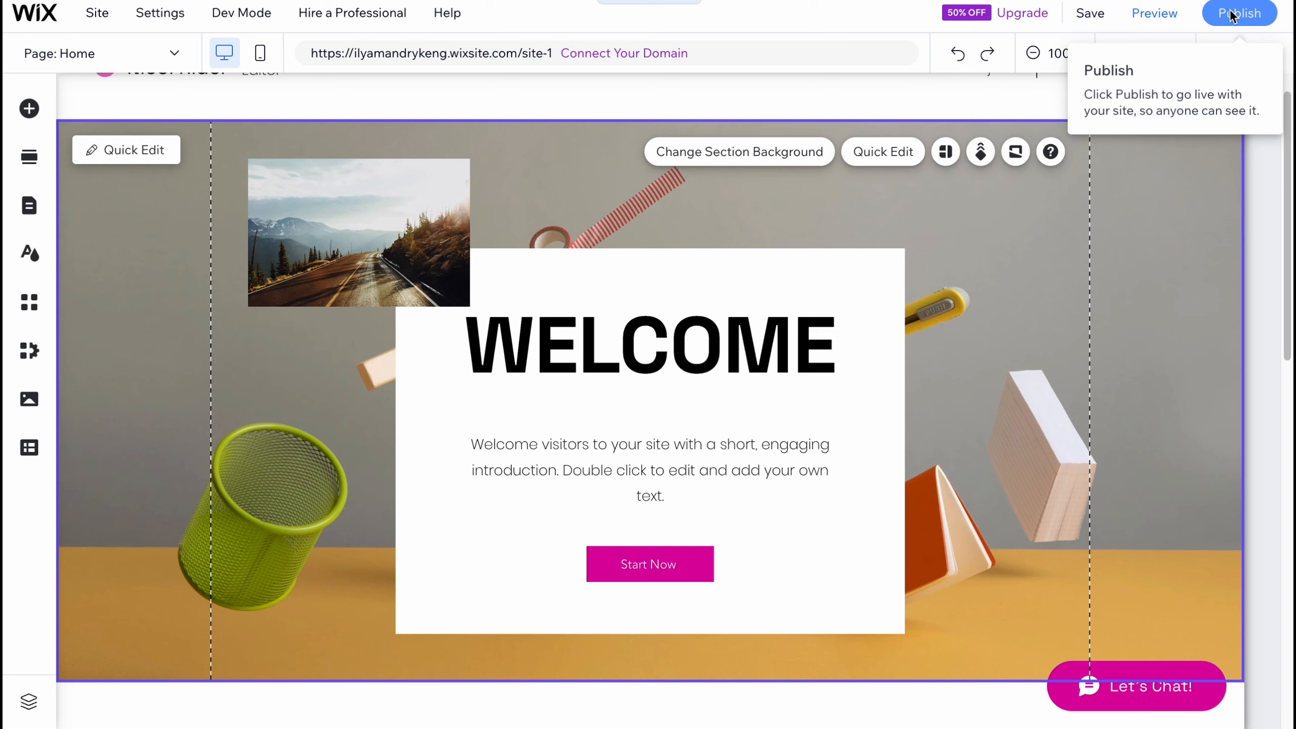
Publish the site and view the live page's Welcome section, closing the live page at the end.
{"action": "left_click", "coordinate": [1237, 15]}
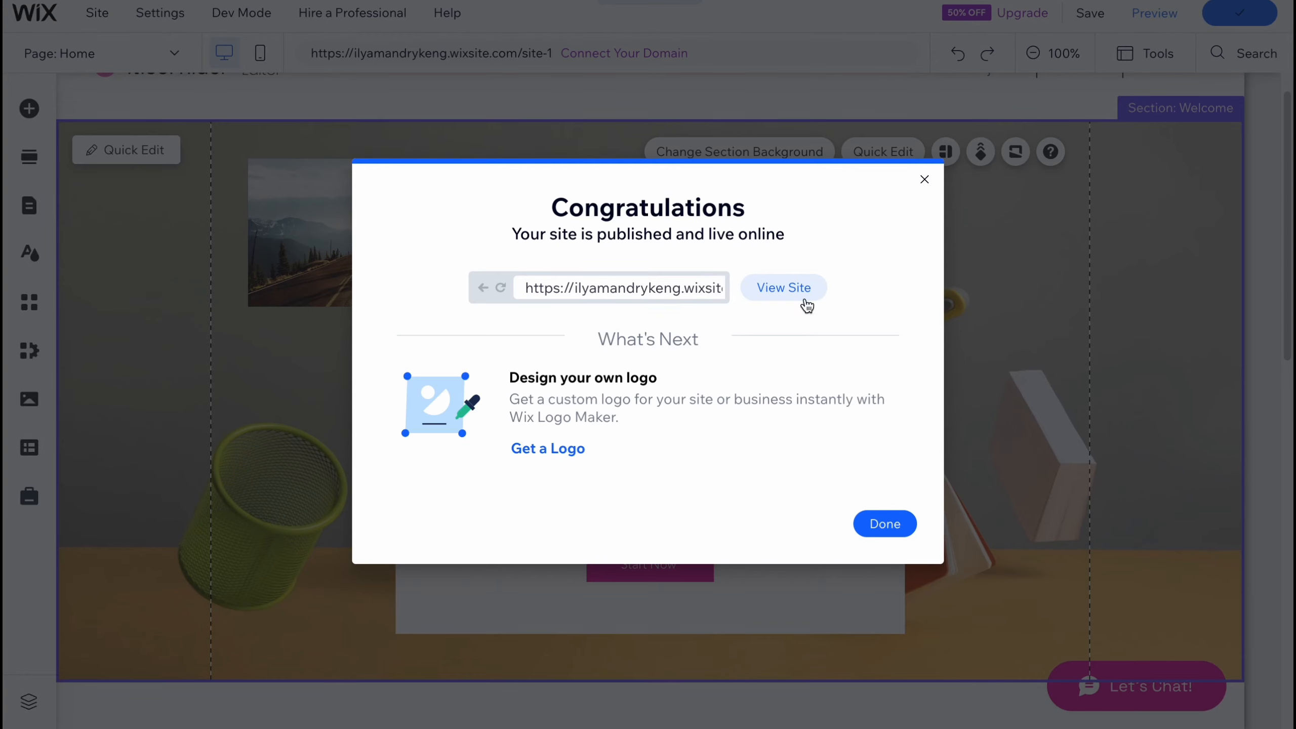
{"action": "left_click", "coordinate": [788, 289]}
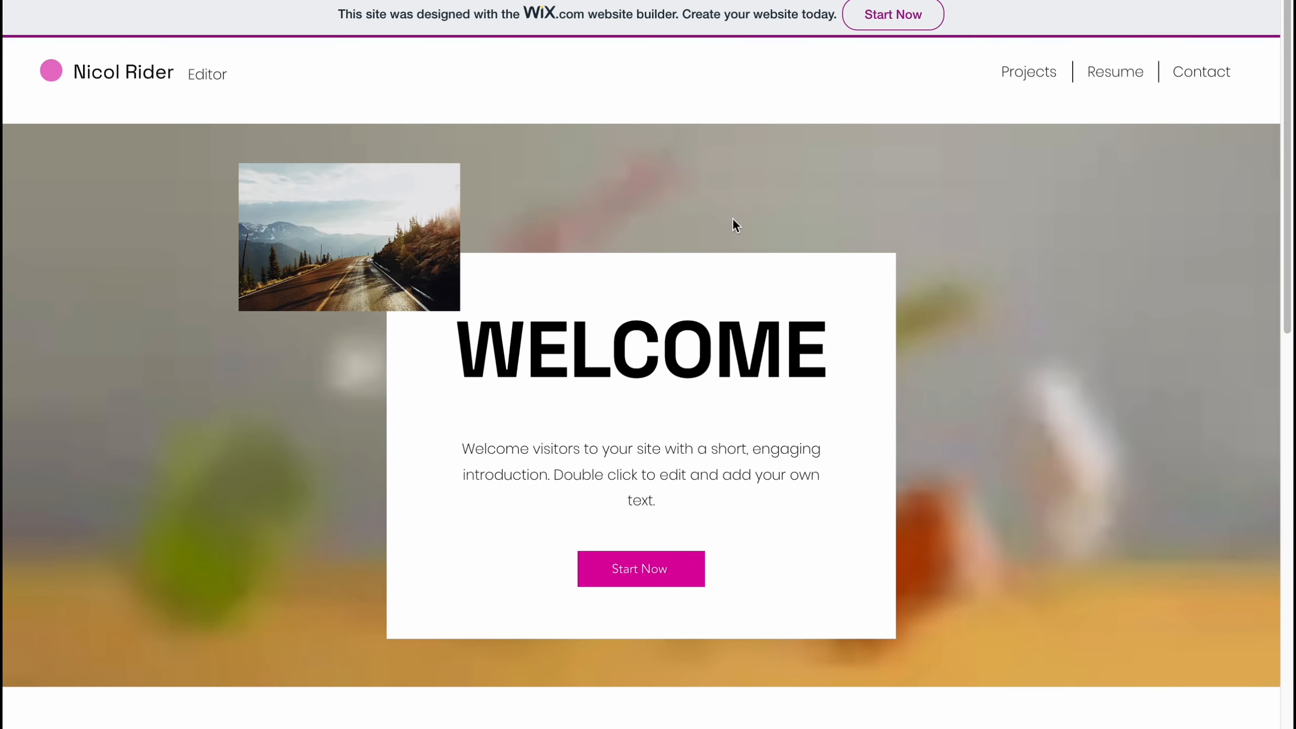
{"action": "scroll", "coordinate": [655, 343], "scroll_direction": "down", "scroll_amount": 2}
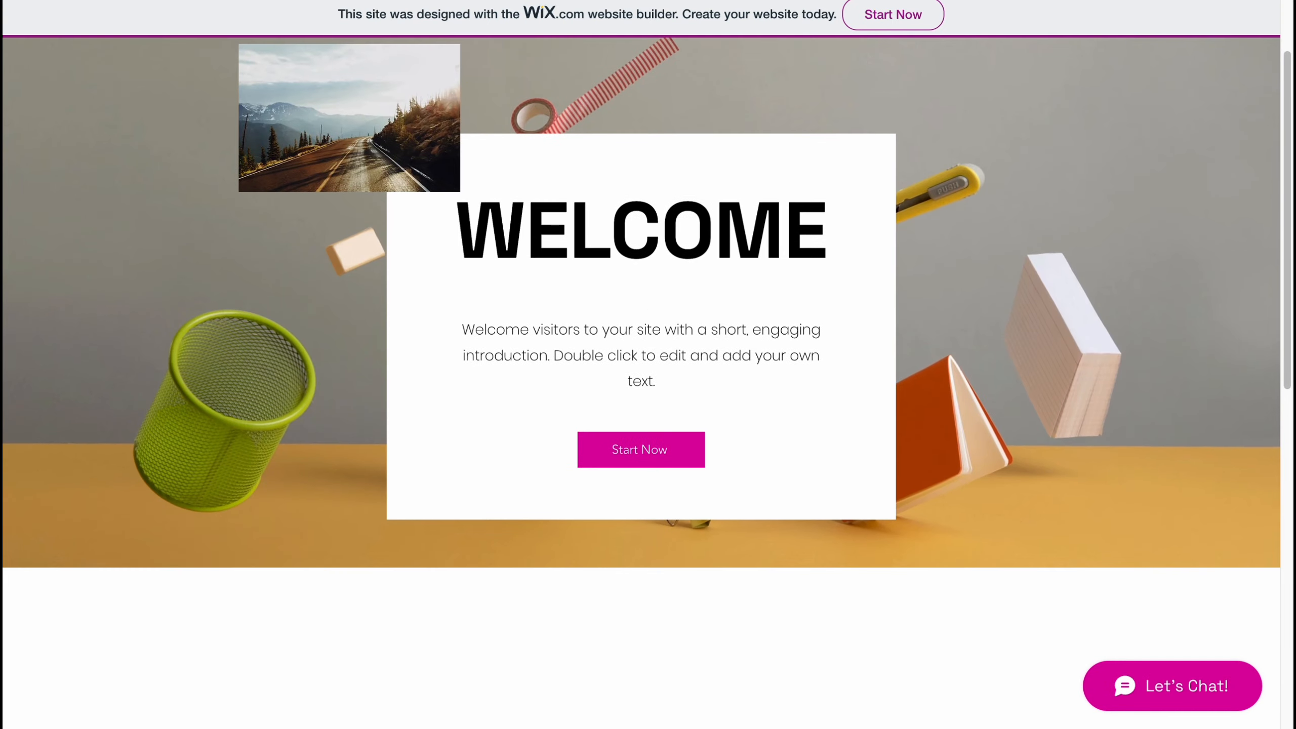
{"action": "key", "text": "super+w"}
Finish the publishing dialog and decline the offer to edit the mobile site.
{"action": "left_click_drag", "start_coordinate": [578, 281], "coordinate": [692, 299]}
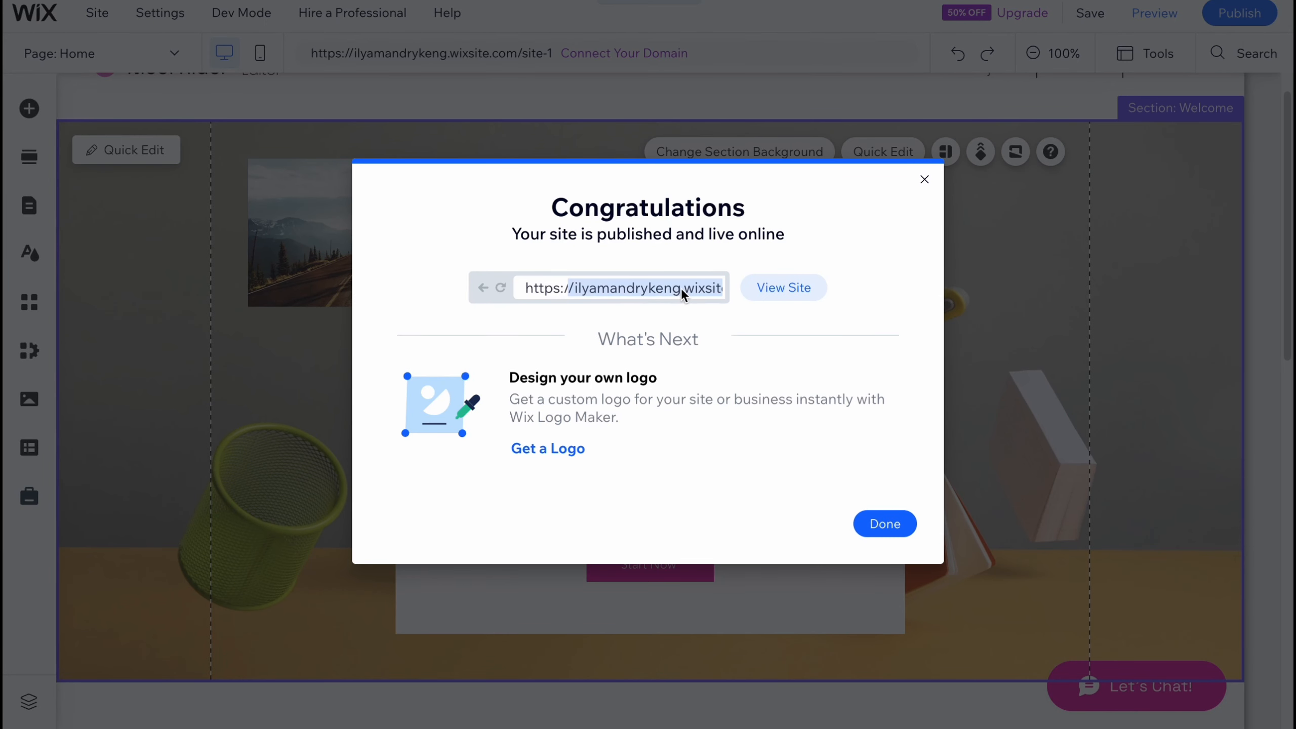
{"action": "left_click", "coordinate": [886, 526]}
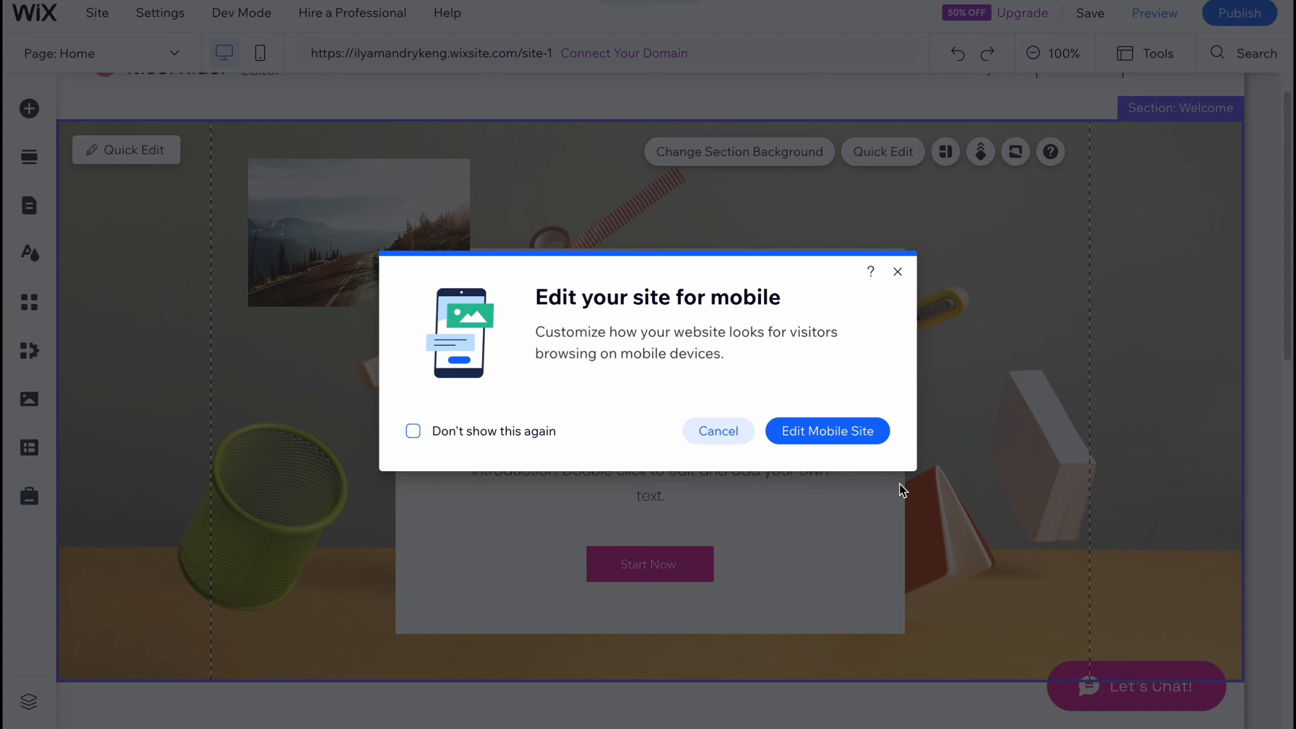
{"action": "left_click", "coordinate": [899, 272]}
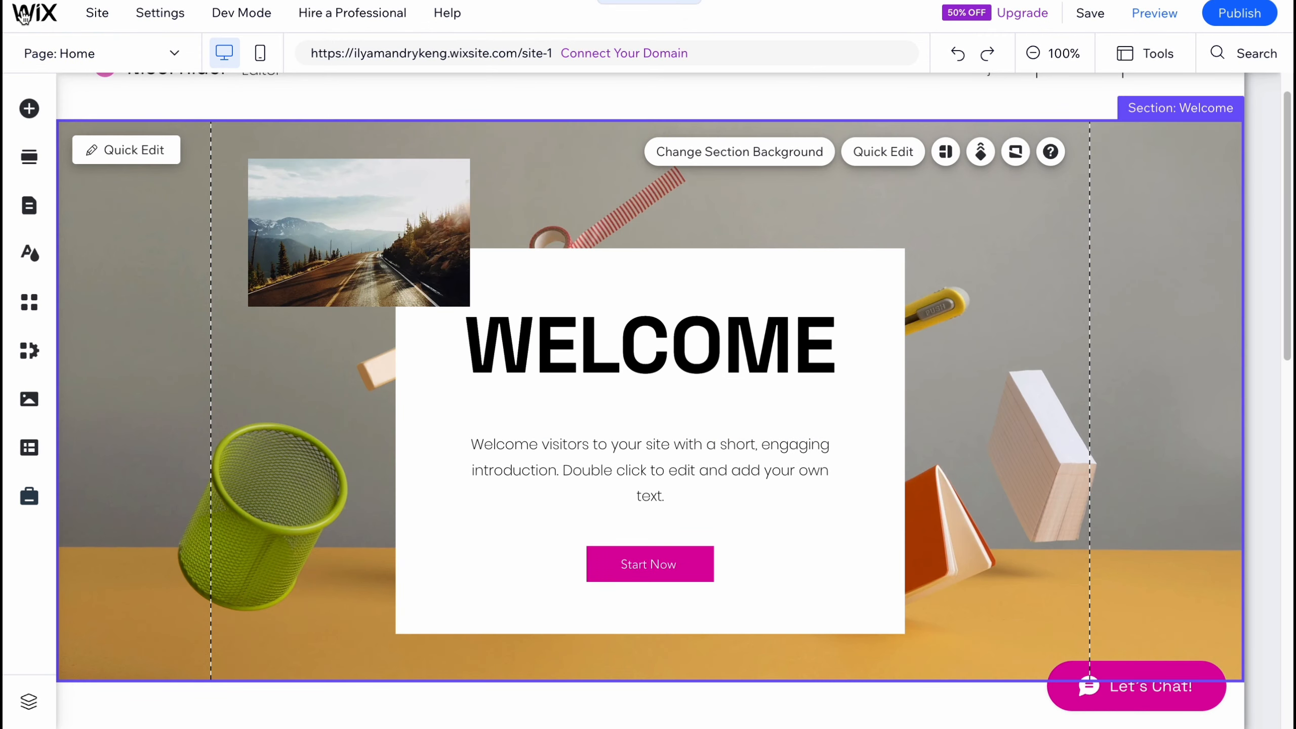
Leave the editor for the site's dashboard and dismiss the premium plan sale offer.
{"action": "left_click", "coordinate": [29, 14]}
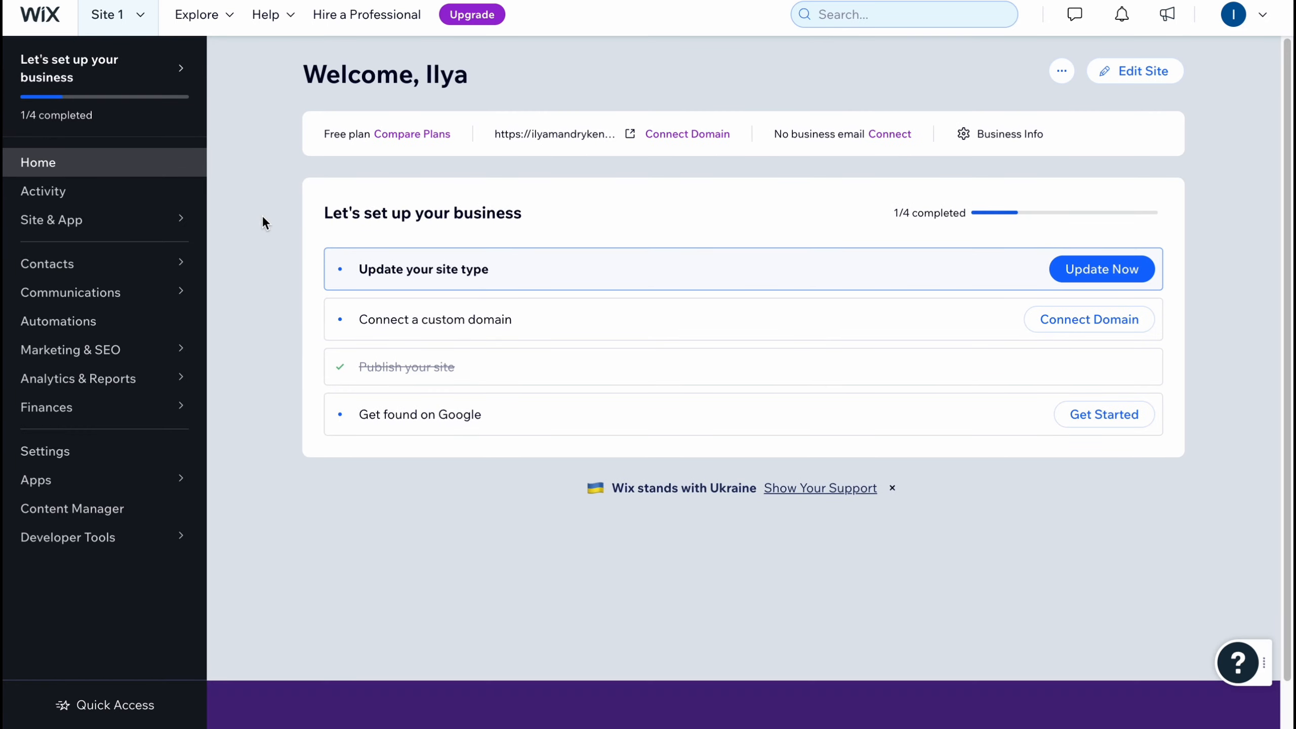
{"action": "mouse_move", "coordinate": [72, 354]}
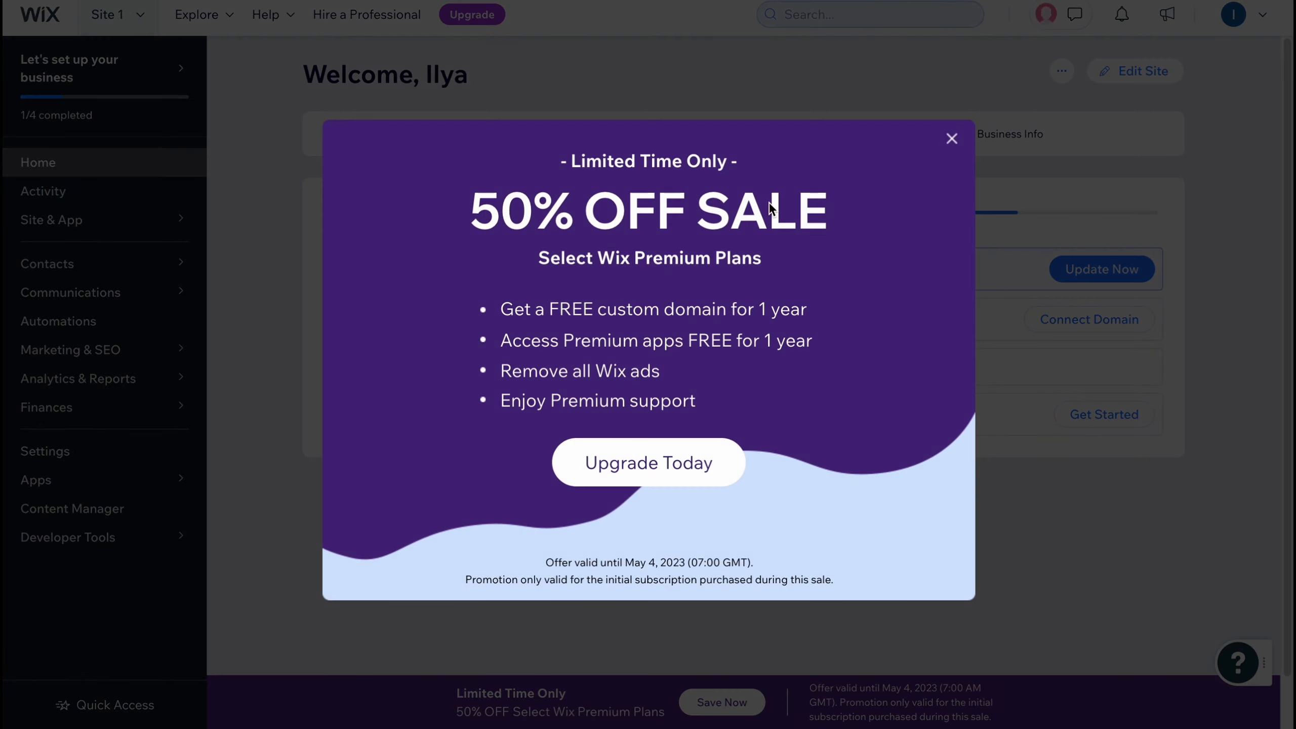
{"action": "left_click", "coordinate": [942, 146]}
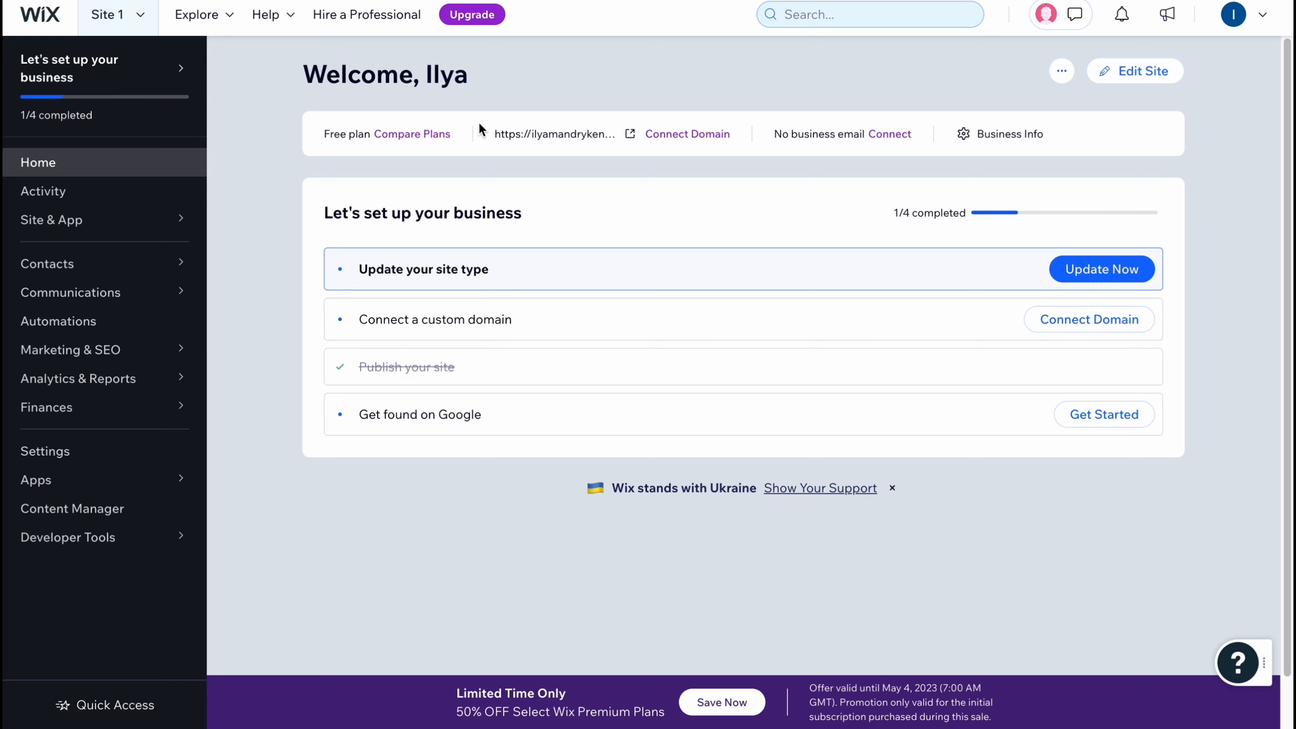
Open the premium upgrade page and compare the prices of the Connect Domain, Combo, Unlimited and VIP website plans.
{"action": "left_click", "coordinate": [472, 15]}
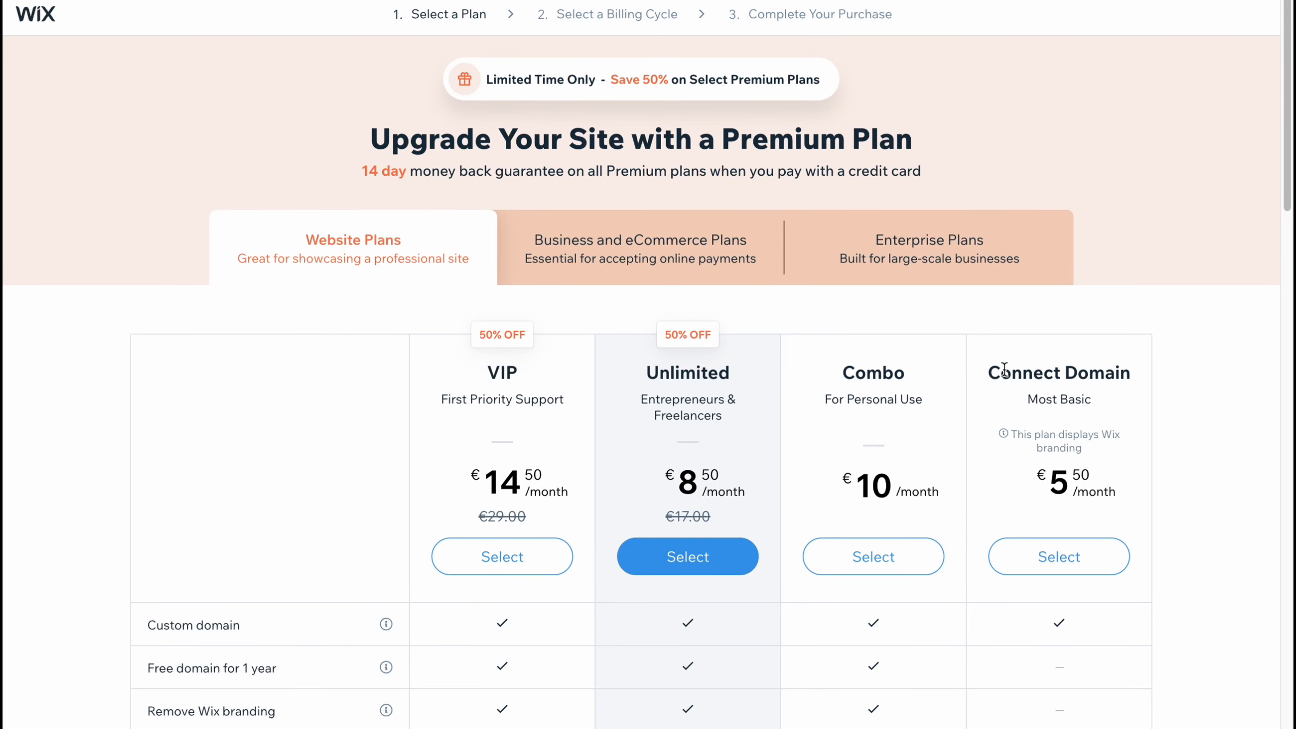
{"action": "left_click_drag", "start_coordinate": [989, 370], "coordinate": [1133, 370]}
{"action": "scroll", "coordinate": [1034, 345], "scroll_direction": "down", "scroll_amount": 3}
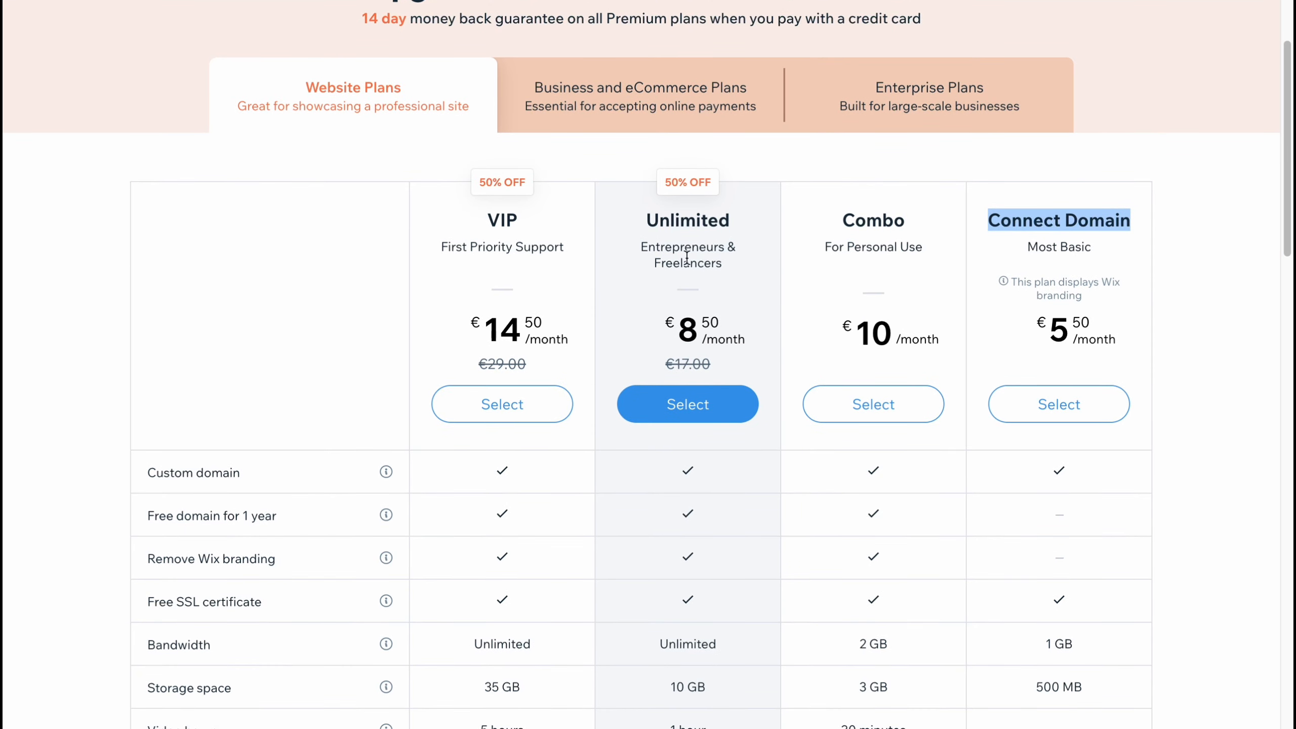
{"action": "left_click", "coordinate": [482, 184]}
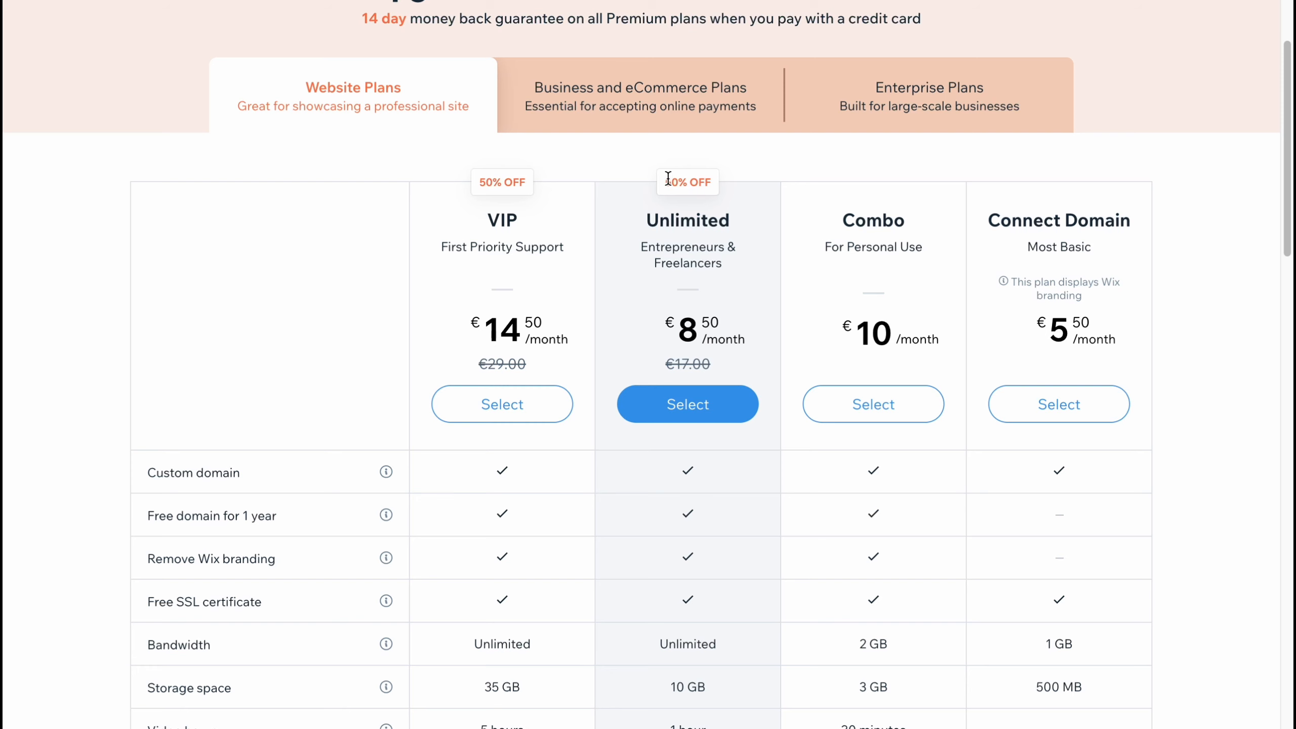
{"action": "scroll", "coordinate": [743, 244], "scroll_direction": "down", "scroll_amount": 1}
{"action": "left_click_drag", "start_coordinate": [869, 296], "coordinate": [931, 287]}
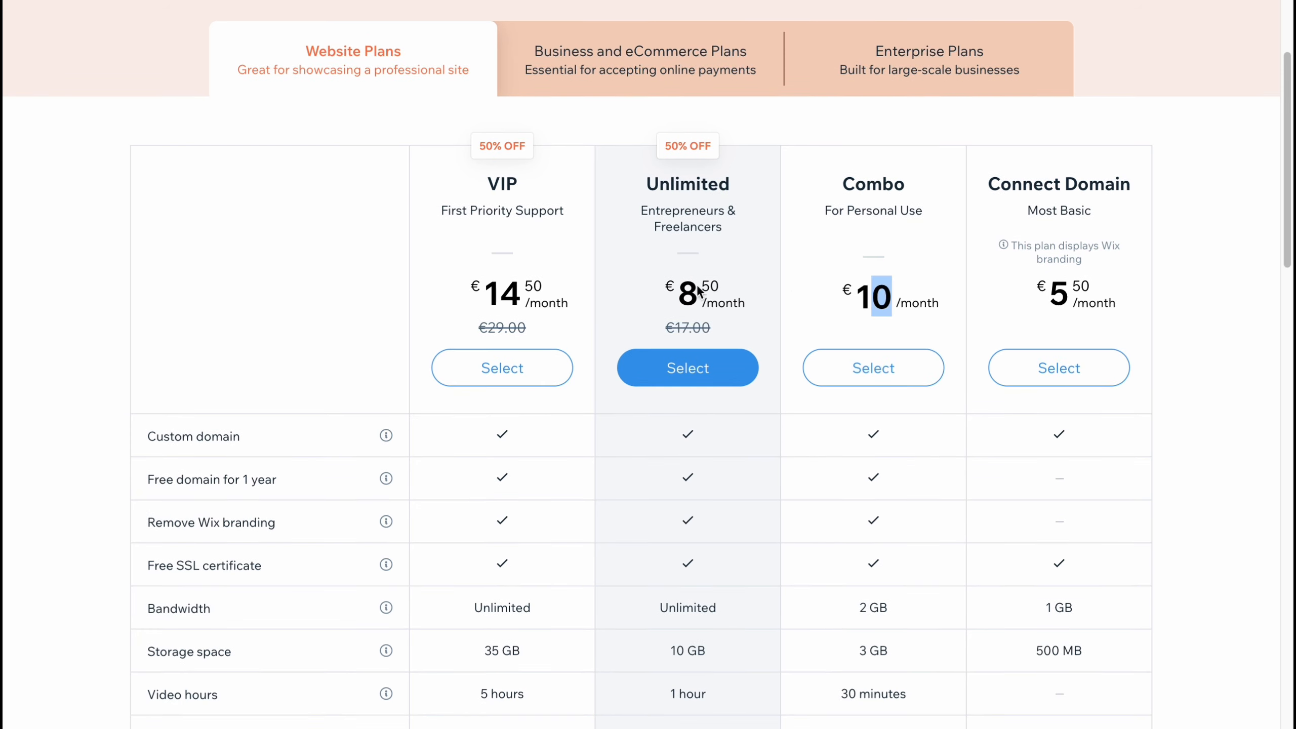
{"action": "left_click_drag", "start_coordinate": [680, 290], "coordinate": [737, 283]}
{"action": "left_click_drag", "start_coordinate": [674, 327], "coordinate": [783, 328]}
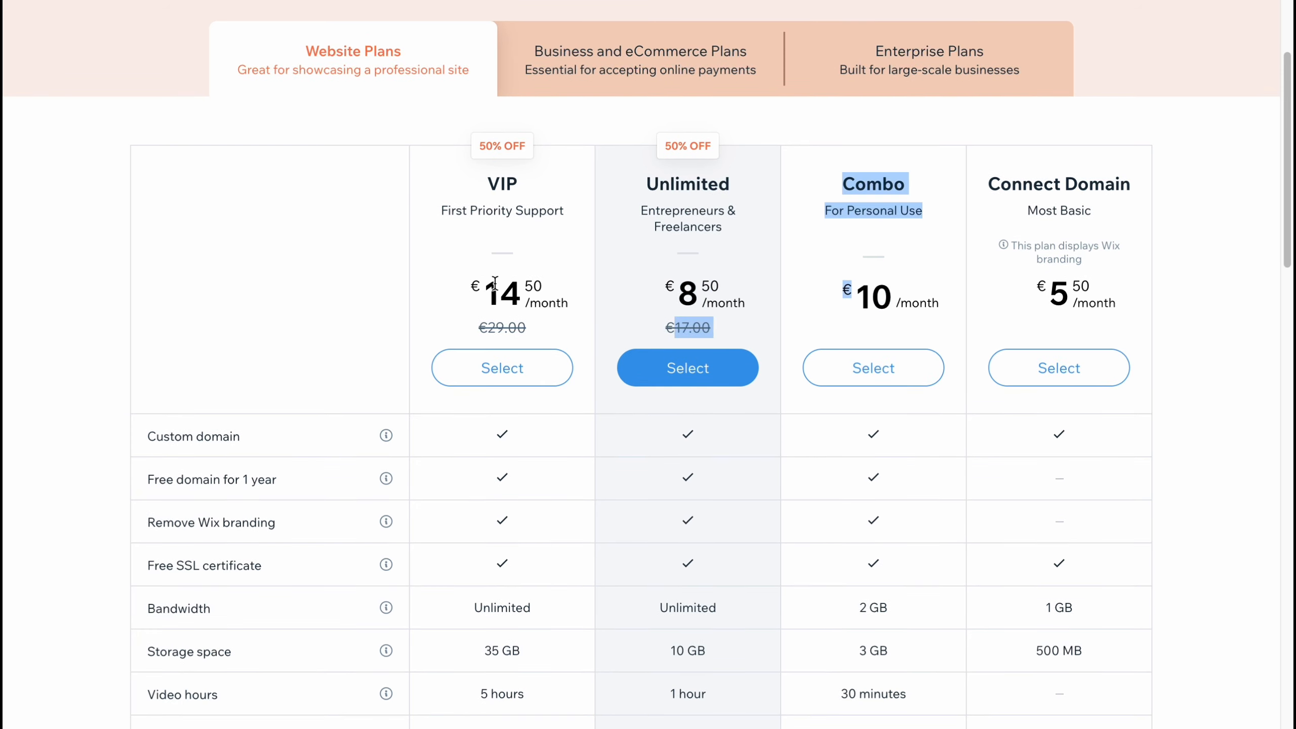
{"action": "left_click_drag", "start_coordinate": [495, 284], "coordinate": [542, 288]}
{"action": "left_click_drag", "start_coordinate": [485, 332], "coordinate": [538, 329]}
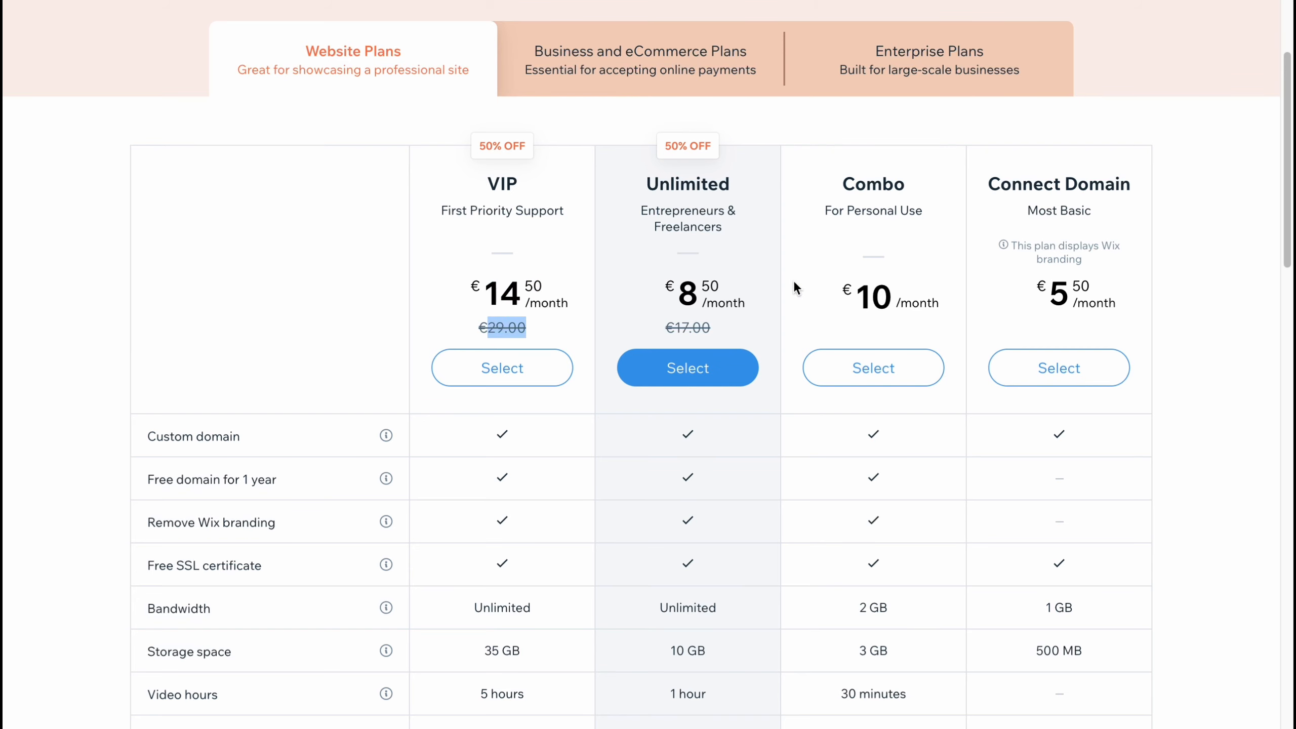
Examine the website plans' feature comparison down to customer care, and leave the upgrade page without selecting a plan.
{"action": "scroll", "coordinate": [794, 280], "scroll_direction": "down", "scroll_amount": 5}
{"action": "scroll", "coordinate": [738, 428], "scroll_direction": "down", "scroll_amount": 3}
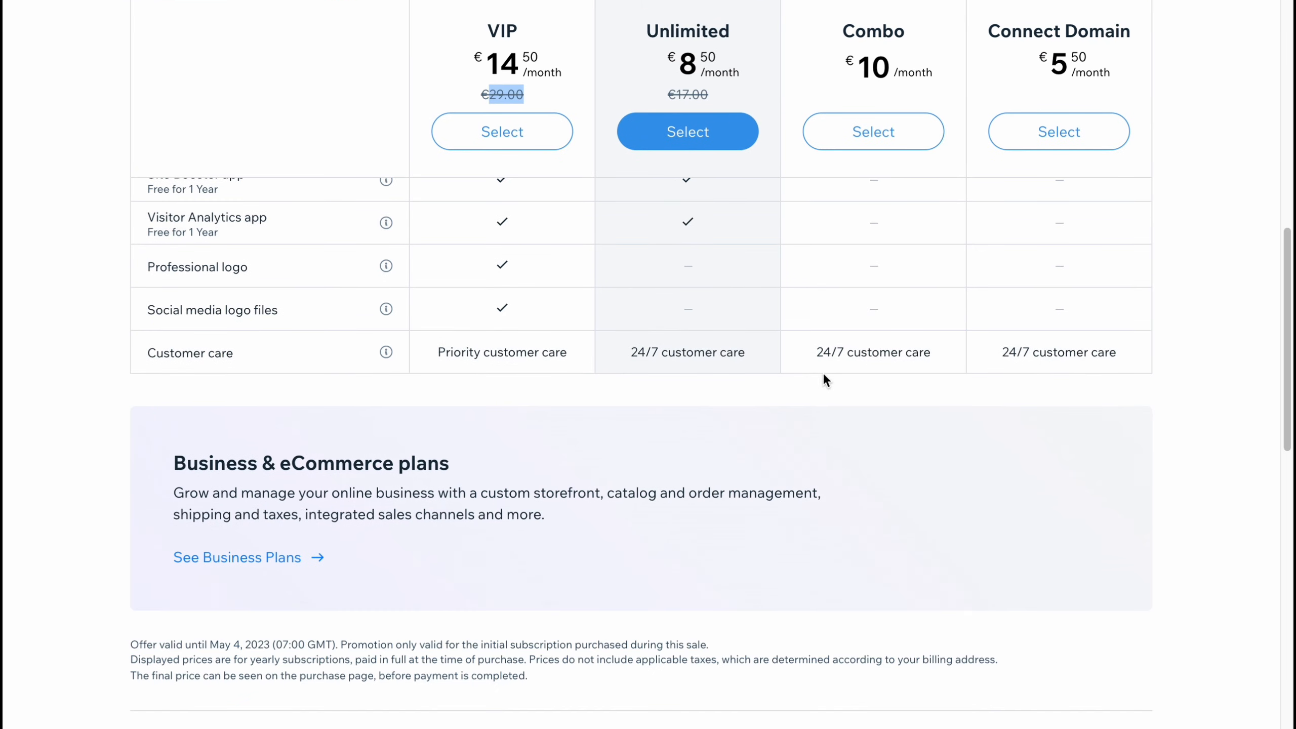
{"action": "scroll", "coordinate": [820, 377], "scroll_direction": "up", "scroll_amount": 5}
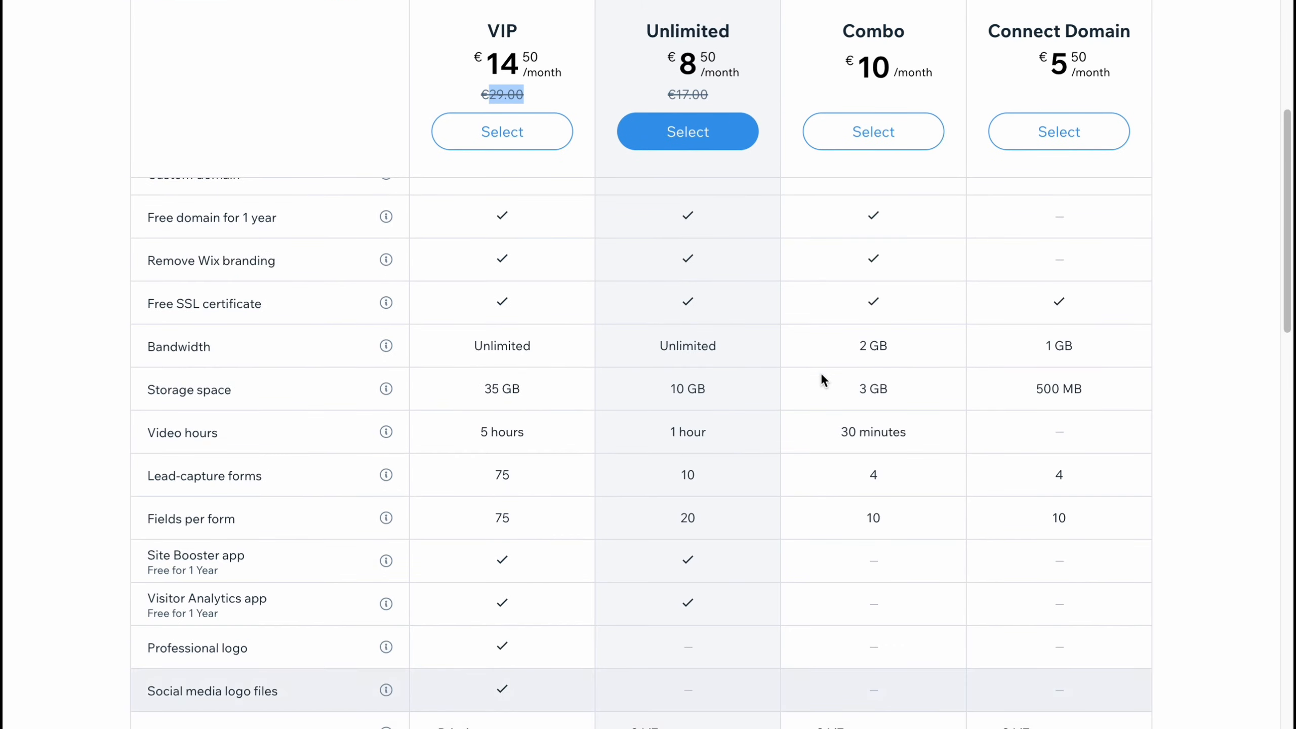
{"action": "scroll", "coordinate": [814, 365], "scroll_direction": "up", "scroll_amount": 8}
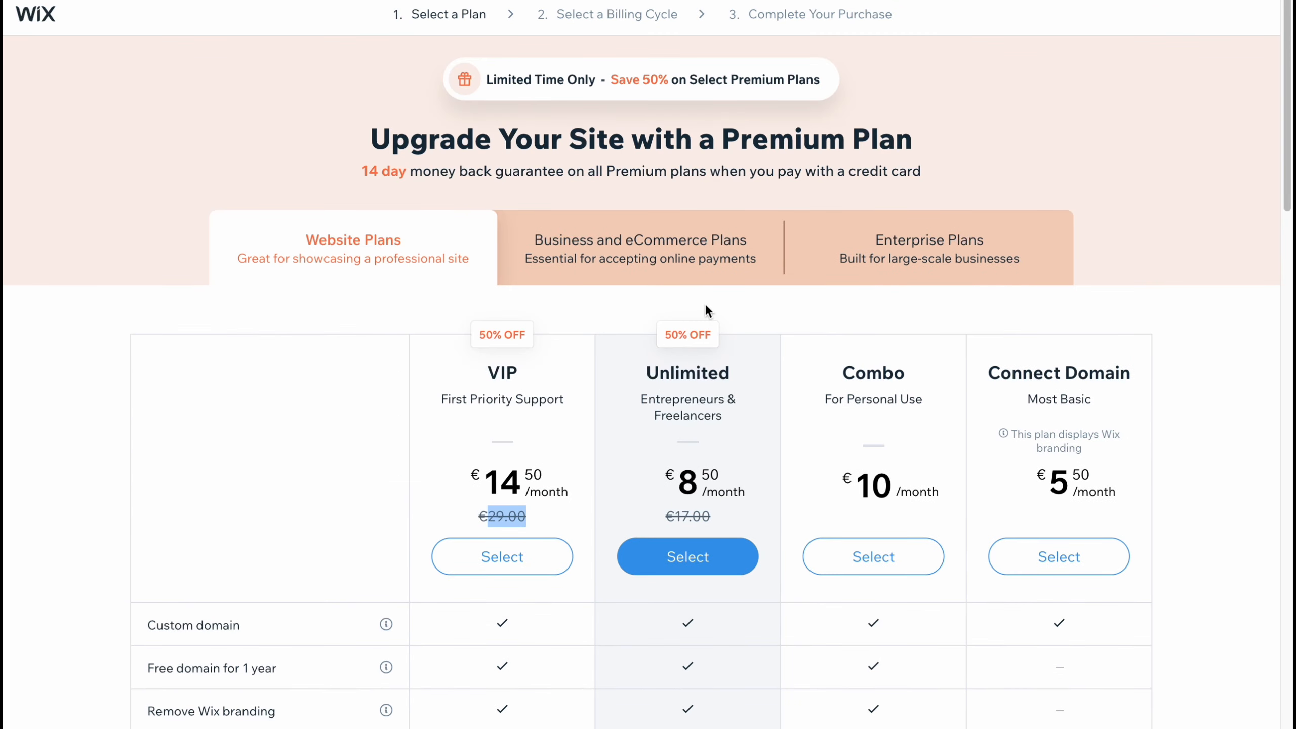
{"action": "left_click", "coordinate": [41, 16]}
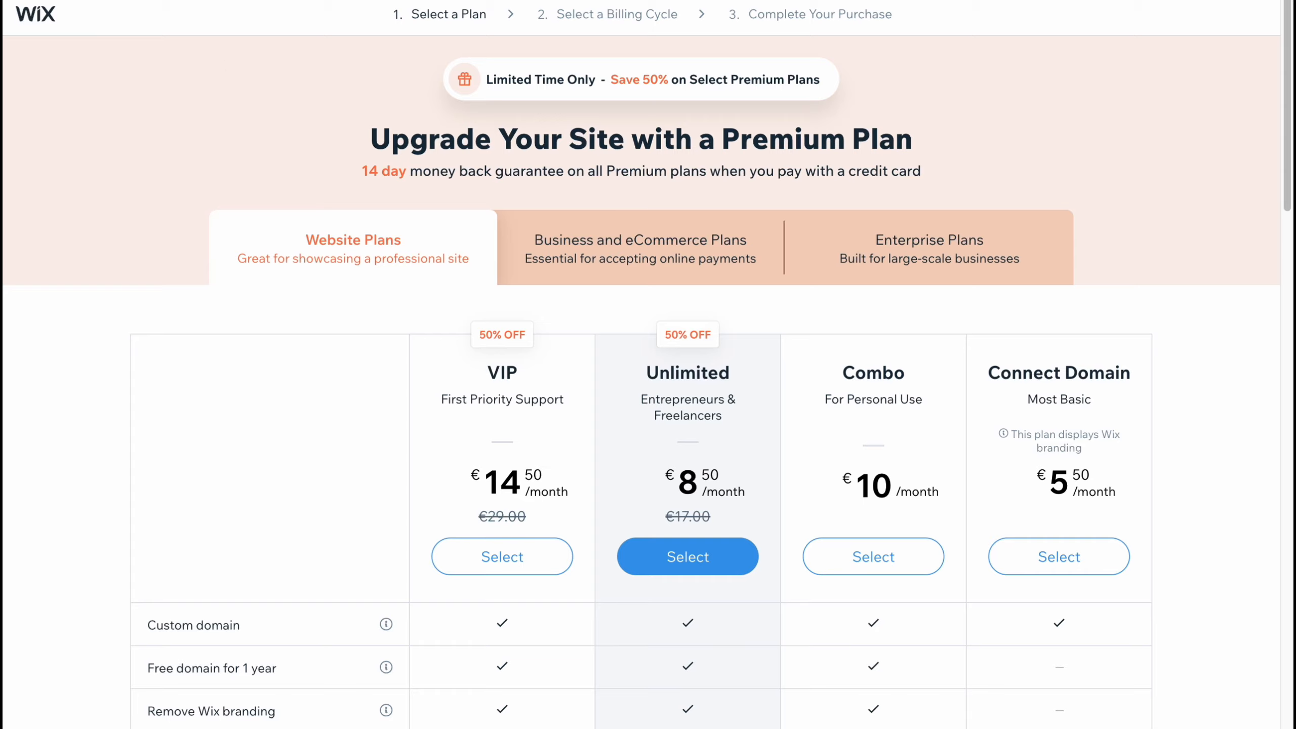